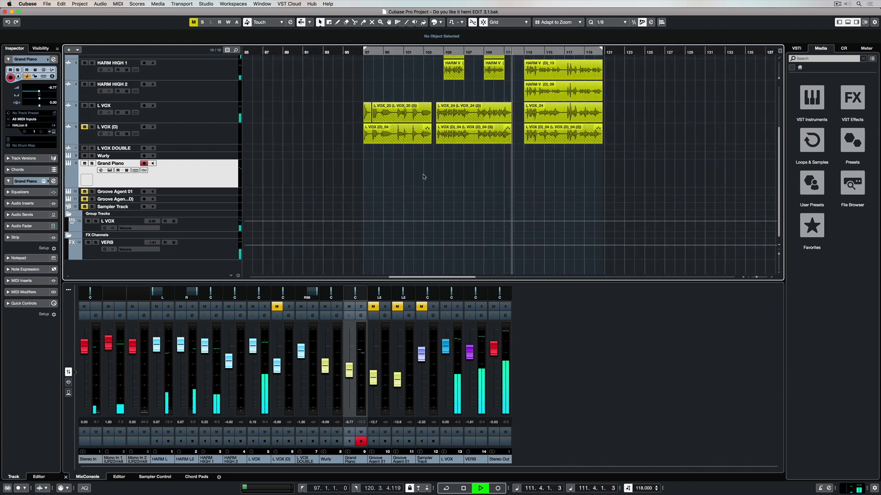
# Stop playback of the vocal and harmony section
pyautogui.press('space')
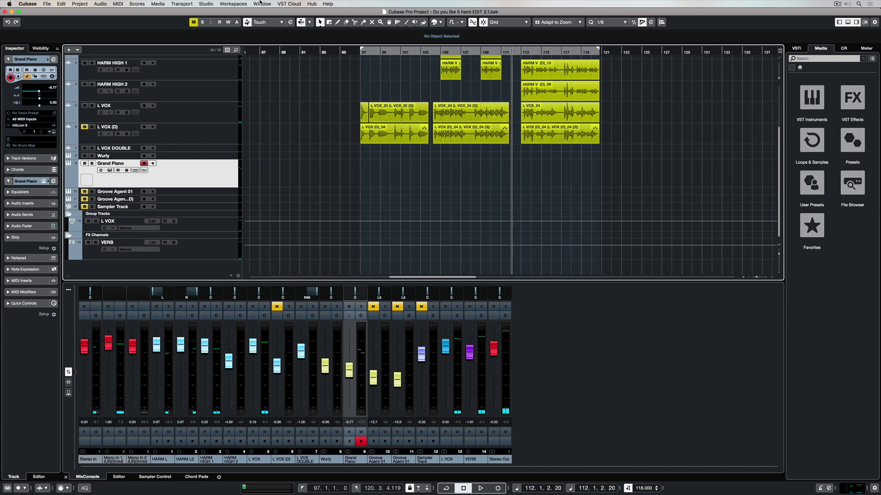
# Bring up the Studio On-Screen Keyboard and play a few Grand Piano notes
pyautogui.click(211, 2)
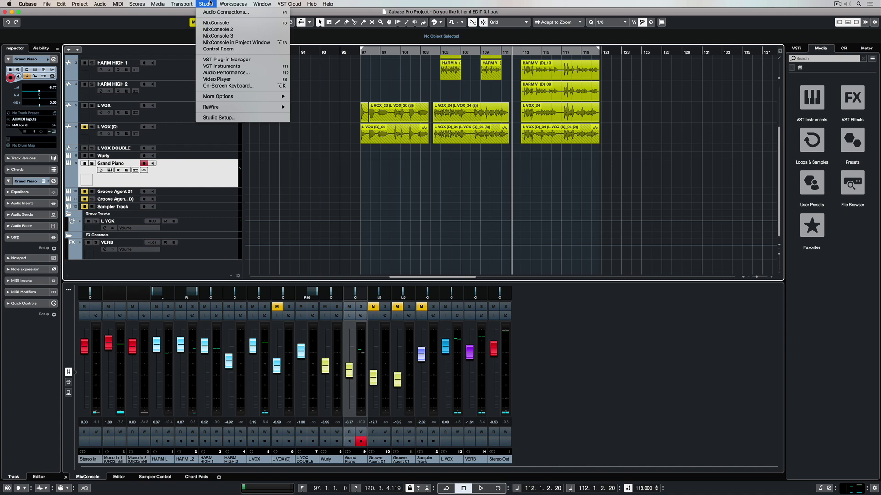
pyautogui.click(246, 85)
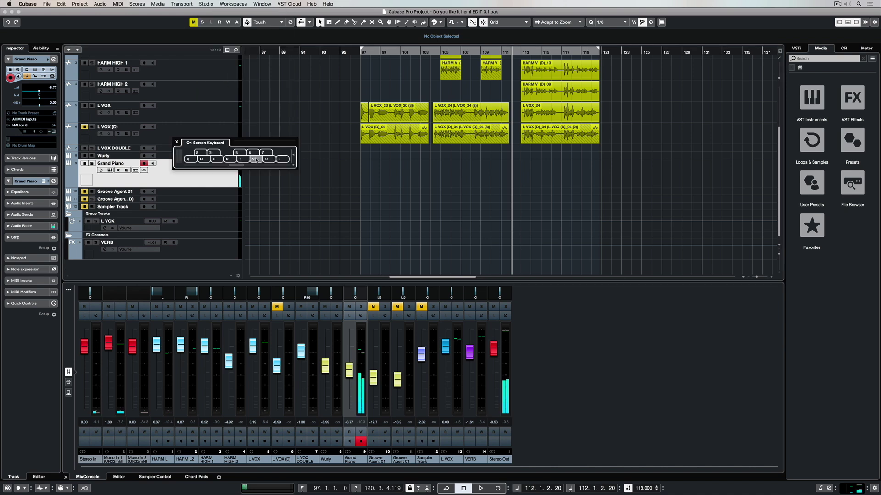
pyautogui.press('u')
pyautogui.press('w')
pyautogui.click(230, 160)
pyautogui.press('w')
# Play the Q-E-T and W-R-V chords plus single notes on the Grand Piano
pyautogui.press('q')
pyautogui.press('e')
pyautogui.press('t')
pyautogui.press('w')
pyautogui.press('r')
pyautogui.press('v')
pyautogui.press('w')
pyautogui.press('o')
# Play a short E-W-R note run, another W-R-V chord and one final note
pyautogui.press('e')
pyautogui.press('w')
pyautogui.press('r')
pyautogui.press('w')
pyautogui.press('r')
pyautogui.press('v')
pyautogui.click(255, 159)
# Close the keyboard, zoom in and draw an empty Grand Piano part from bar 97 to 104
pyautogui.click(178, 143)
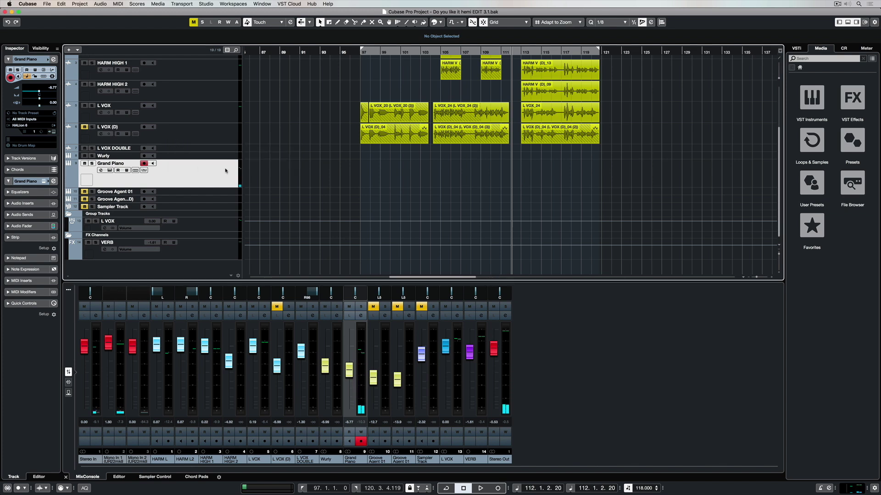
pyautogui.rightClick(338, 176)
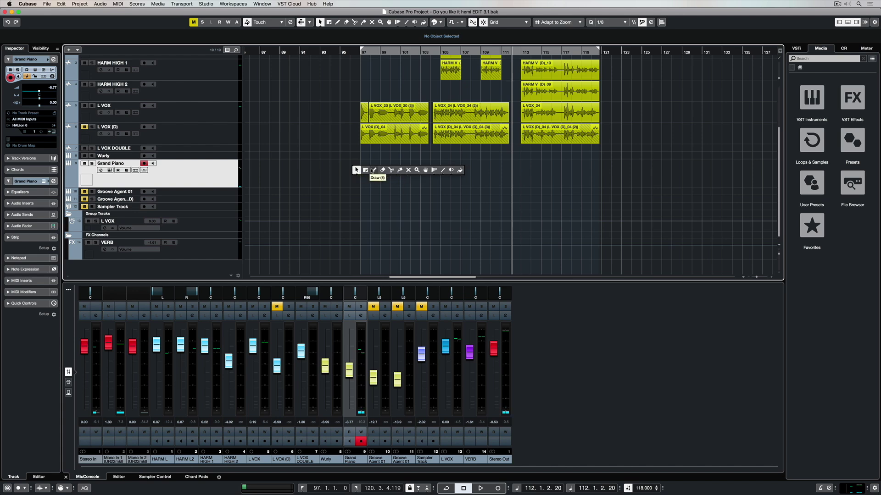
pyautogui.click(374, 171)
pyautogui.press('h')
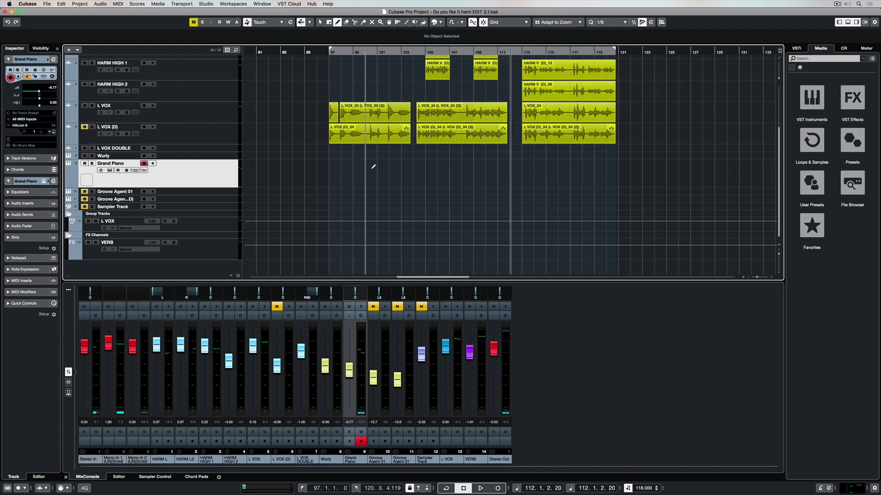
pyautogui.press('h')
pyautogui.press('h')
pyautogui.press('h')
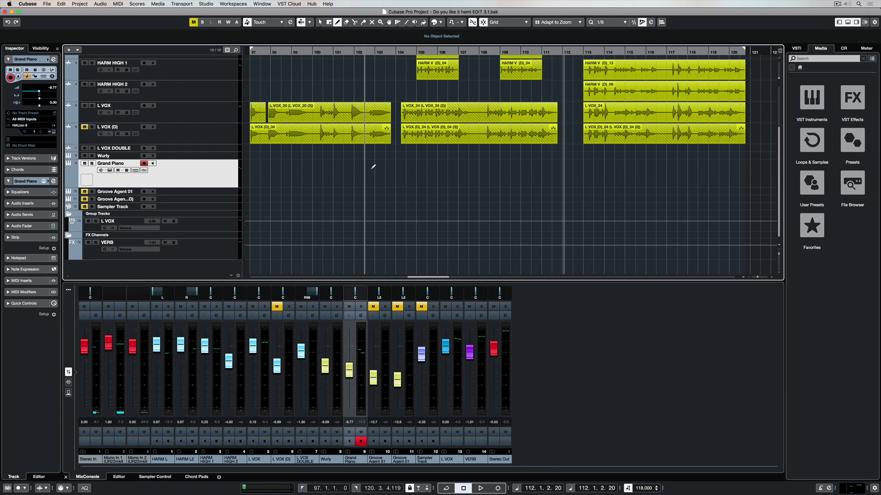
pyautogui.press('h')
pyautogui.moveTo(363, 166); pyautogui.dragTo(506, 170)
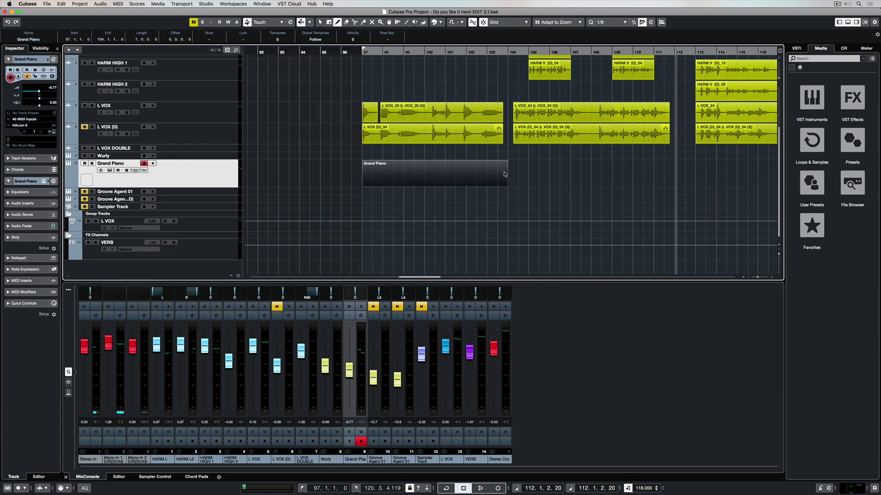
# Open the new Grand Piano part in the Key Editor with the Draw tool active
pyautogui.press('1')
pyautogui.doubleClick(445, 172)
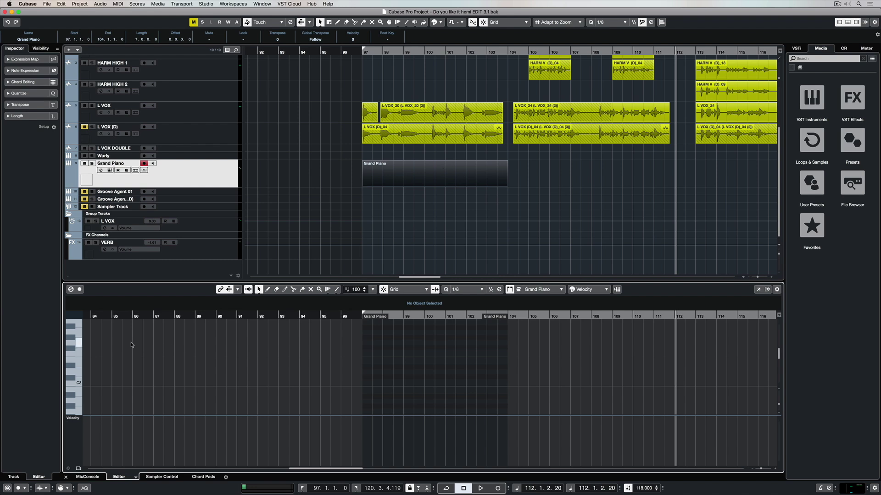
pyautogui.click(78, 337)
pyautogui.press('8')
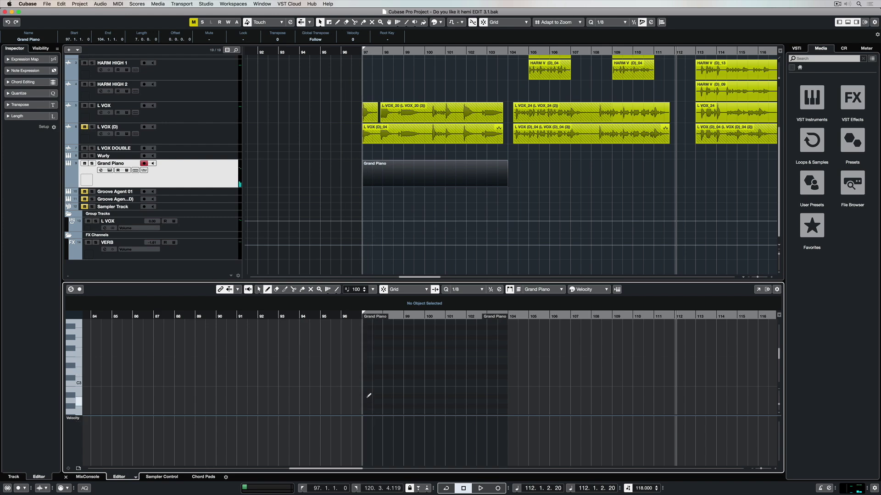
# Draw a D3–F3–A3 chord at bar 97 and play it back
pyautogui.click(368, 371)
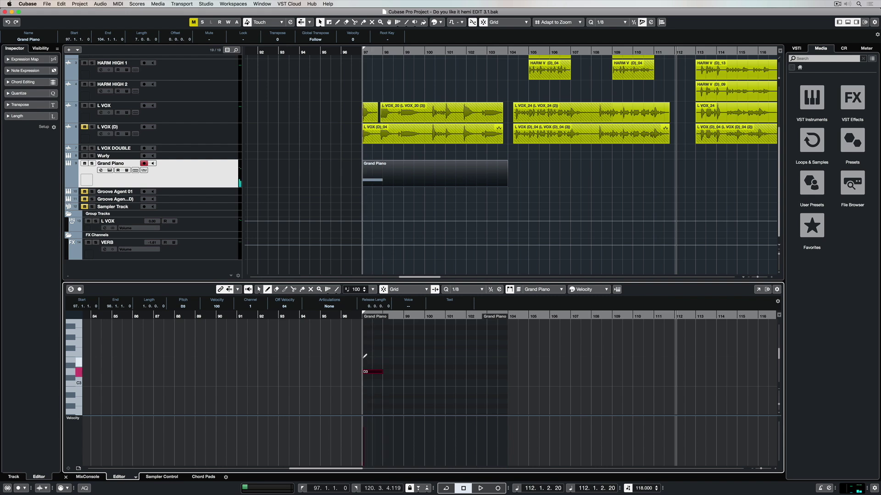
pyautogui.click(366, 352)
pyautogui.press('space')
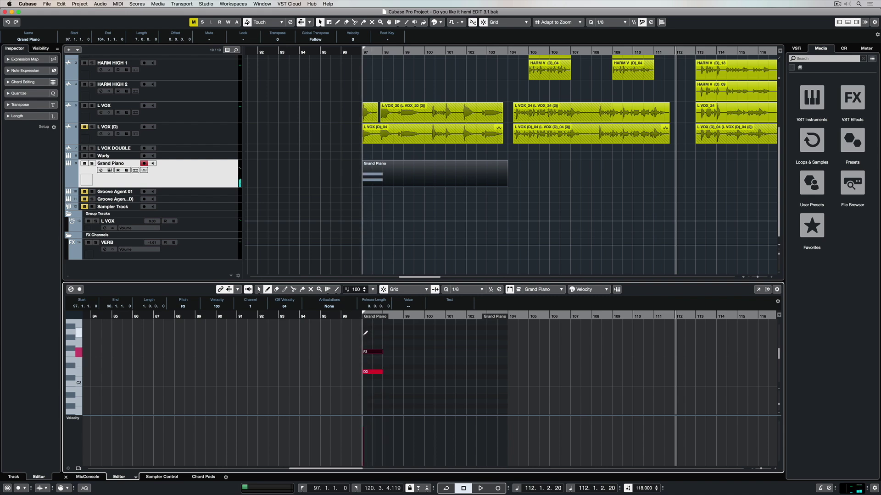
pyautogui.click(366, 331)
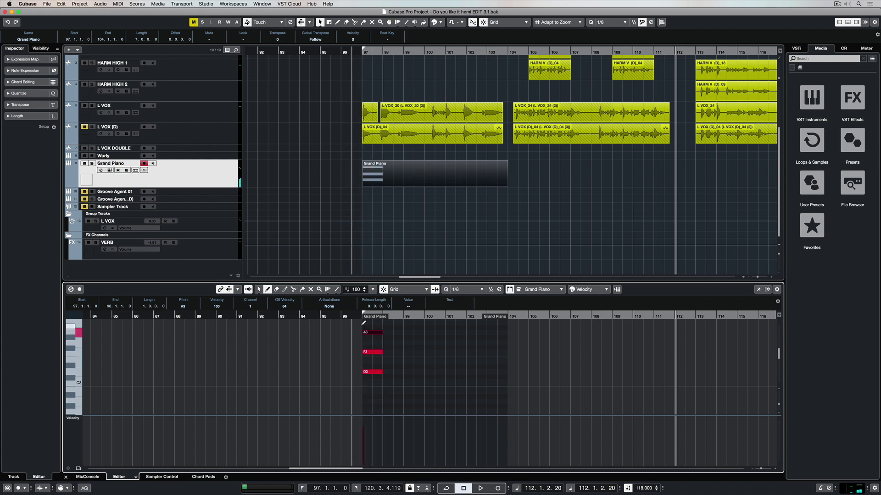
pyautogui.click(355, 317)
pyautogui.press('space')
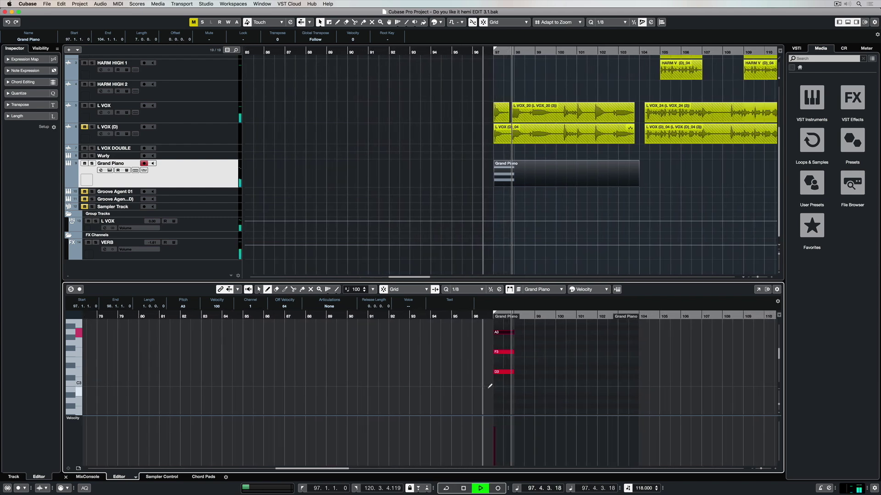
# Stop playback, then select the three bar-97 chord notes and split them in half
pyautogui.press('space')
pyautogui.click(505, 381)
pyautogui.click(505, 399)
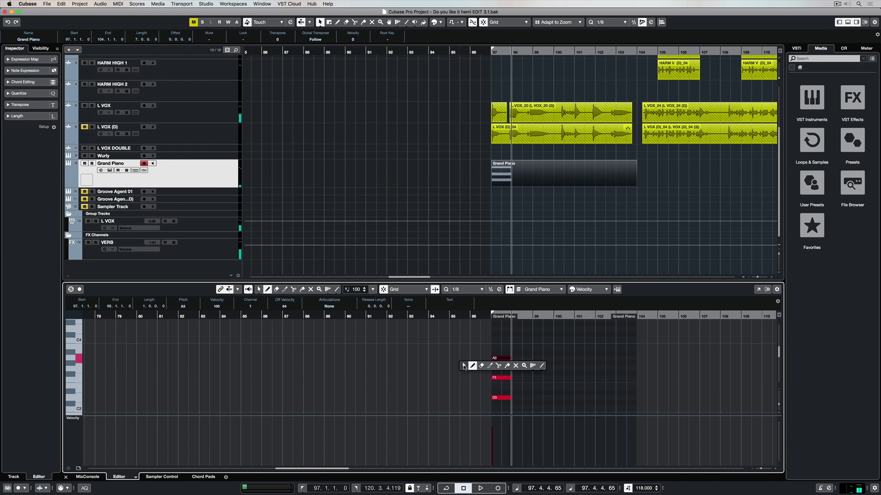
pyautogui.press('1')
pyautogui.moveTo(480, 352); pyautogui.dragTo(511, 400)
pyautogui.scroll(-2, 501, 378)
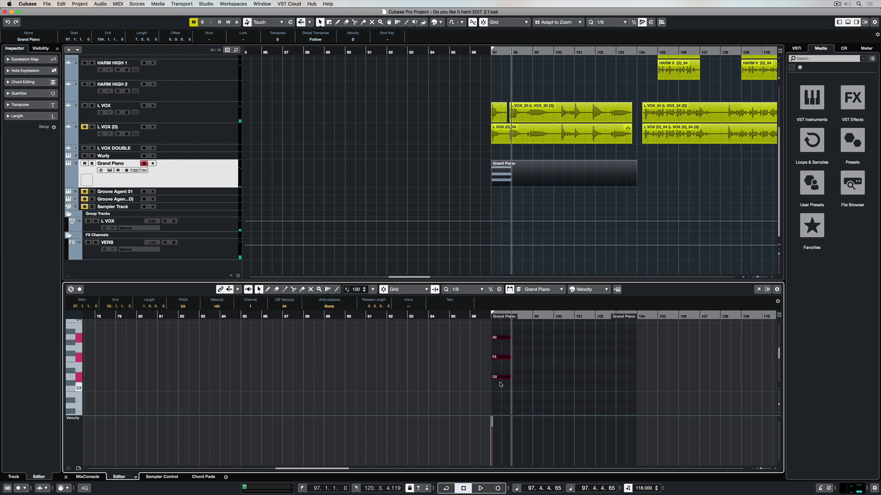
pyautogui.click(501, 377)
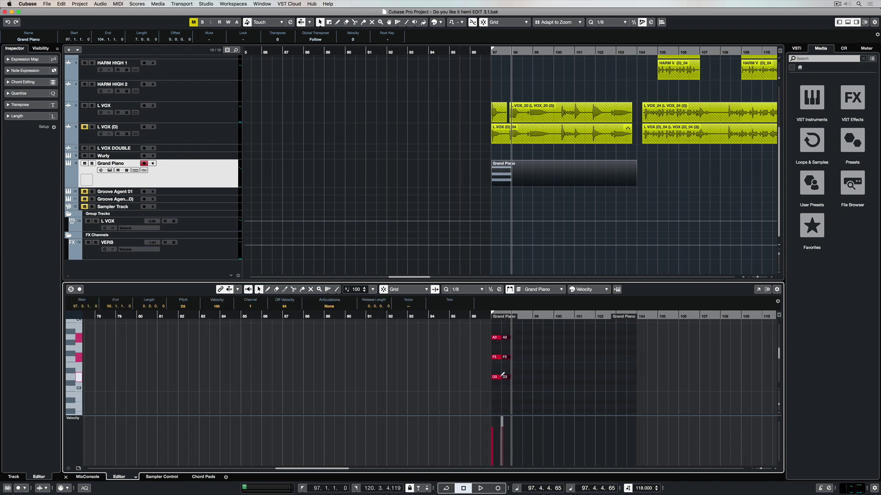
# Copy the chord to bar 98 (A3–C4) and bar 99 (A#3/C#4), then play from bar 97
pyautogui.moveTo(502, 377)
pyautogui.mouseDown()
pyautogui.moveTo(521, 359)
pyautogui.moveTo(525, 338)
pyautogui.mouseUp()
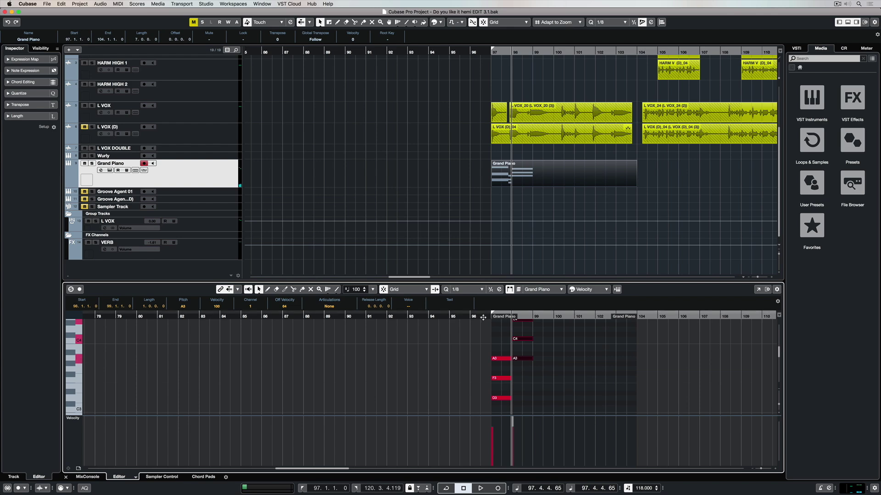
pyautogui.press('space')
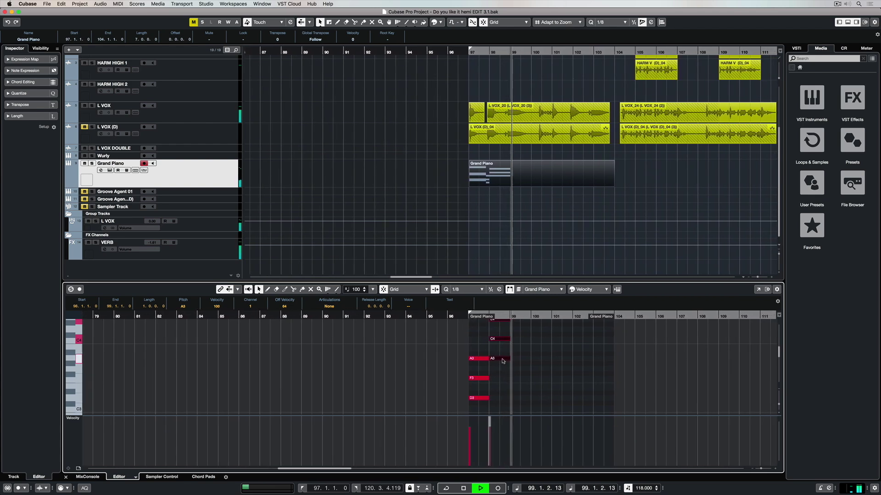
pyautogui.moveTo(496, 360); pyautogui.dragTo(519, 366)
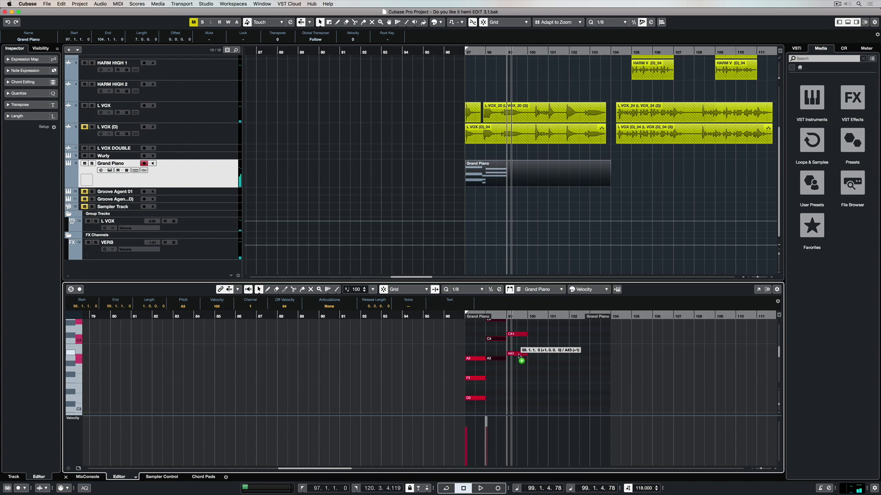
pyautogui.moveTo(519, 366); pyautogui.dragTo(519, 351)
pyautogui.click(459, 317)
pyautogui.press('space')
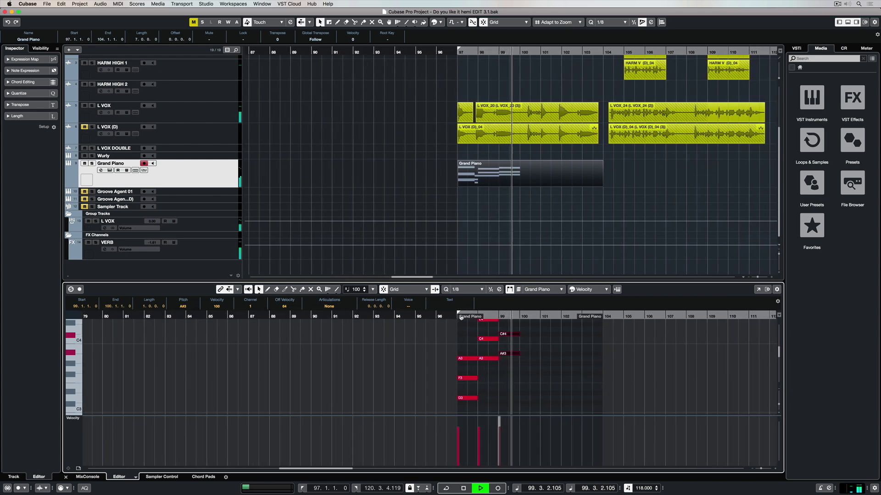
pyautogui.scroll(1, 494, 372)
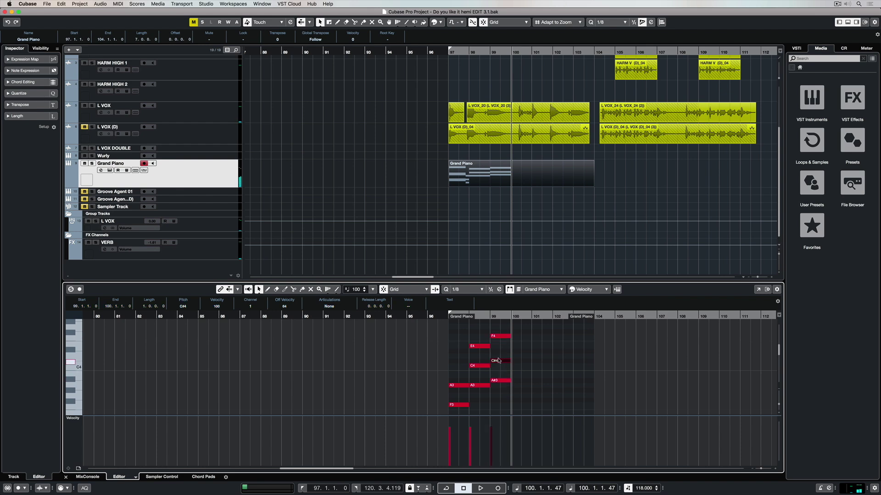
# Move C#4 to D4, A#3 to B3 and E4 down to E3, then play from bar 97
pyautogui.moveTo(497, 360); pyautogui.dragTo(497, 356)
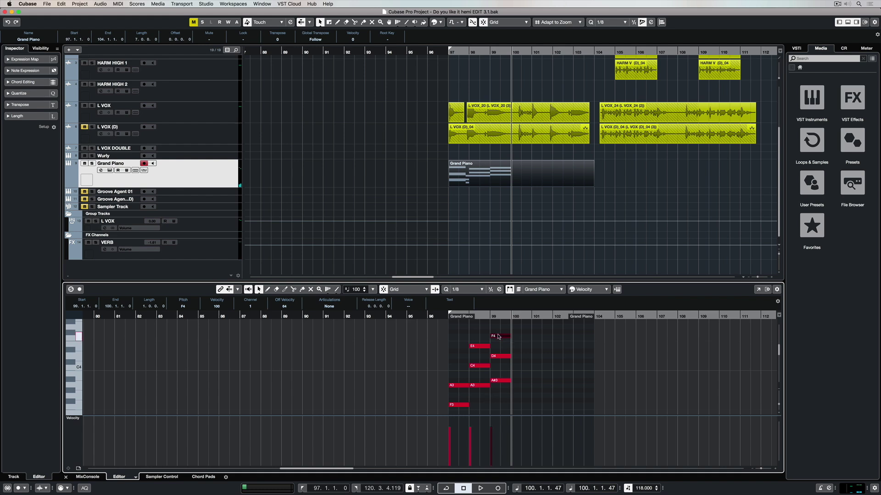
pyautogui.moveTo(499, 380); pyautogui.dragTo(499, 408)
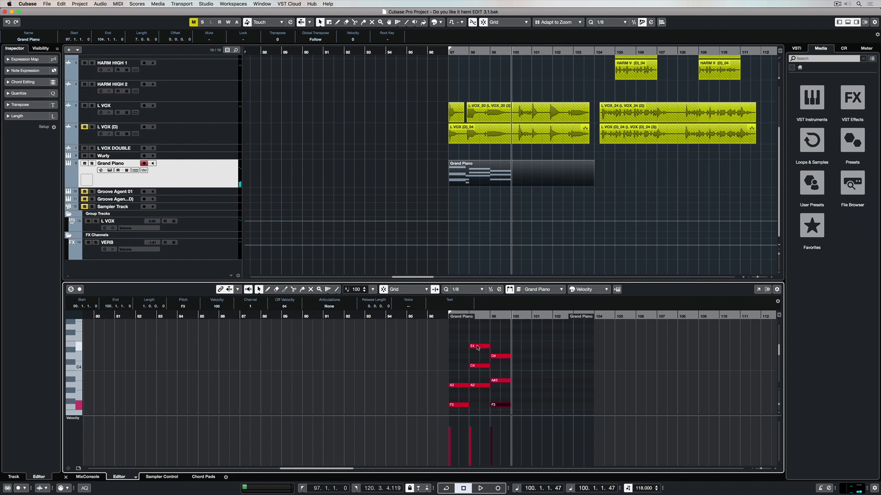
pyautogui.moveTo(477, 348); pyautogui.dragTo(479, 359)
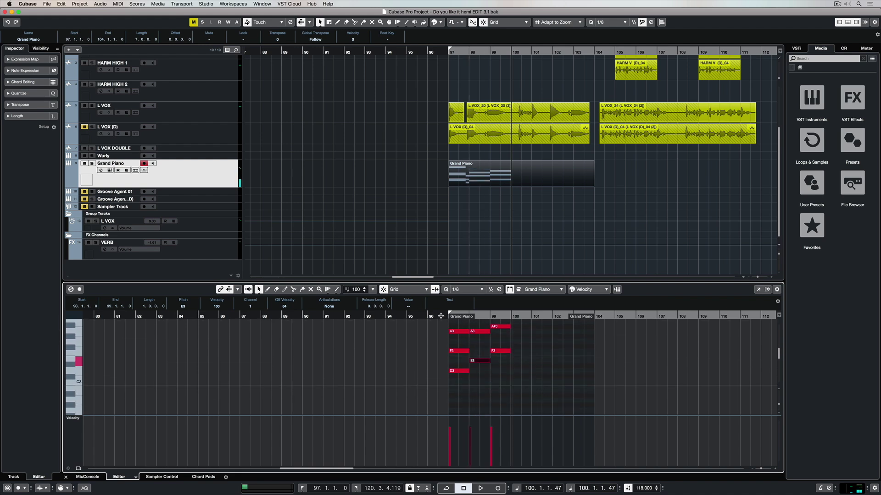
pyautogui.click(441, 316)
pyautogui.press('space')
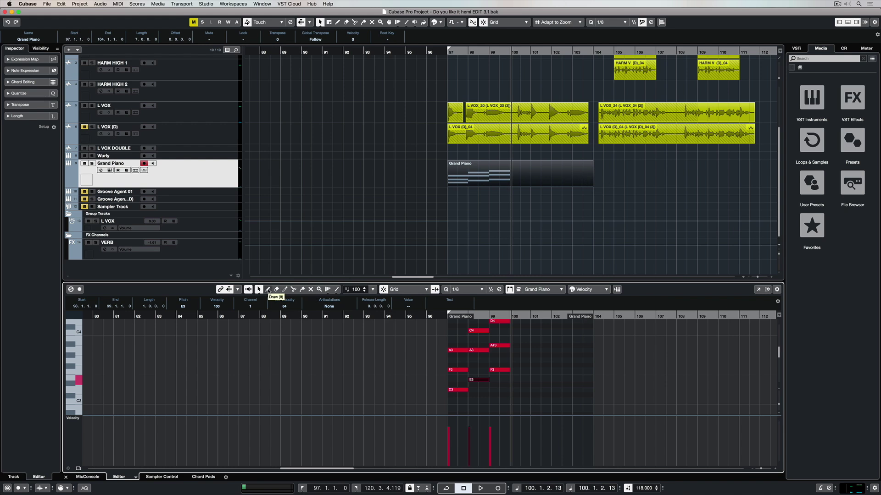
pyautogui.click(276, 290)
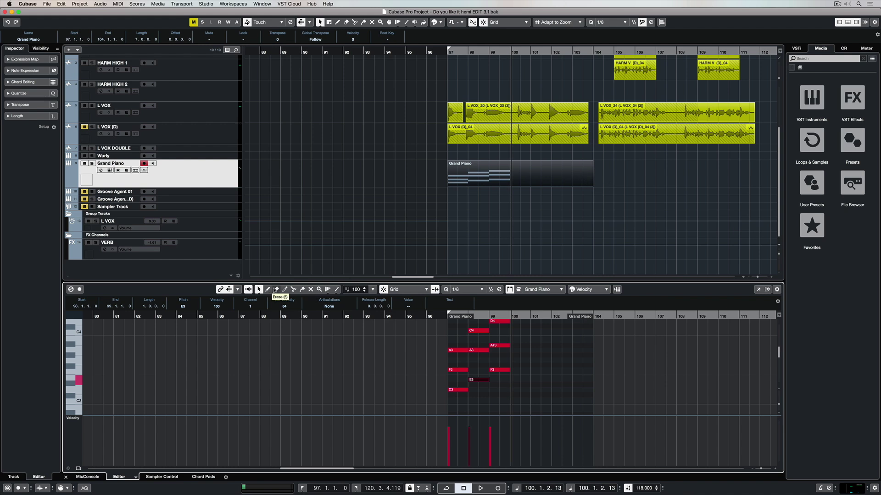
pyautogui.click(474, 331)
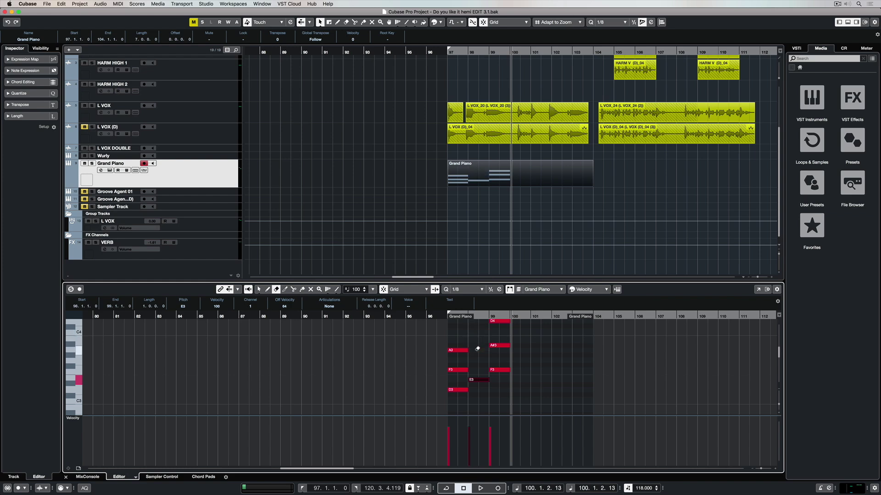
pyautogui.press('super+z')
pyautogui.press('super+z')
pyautogui.rightClick(479, 341)
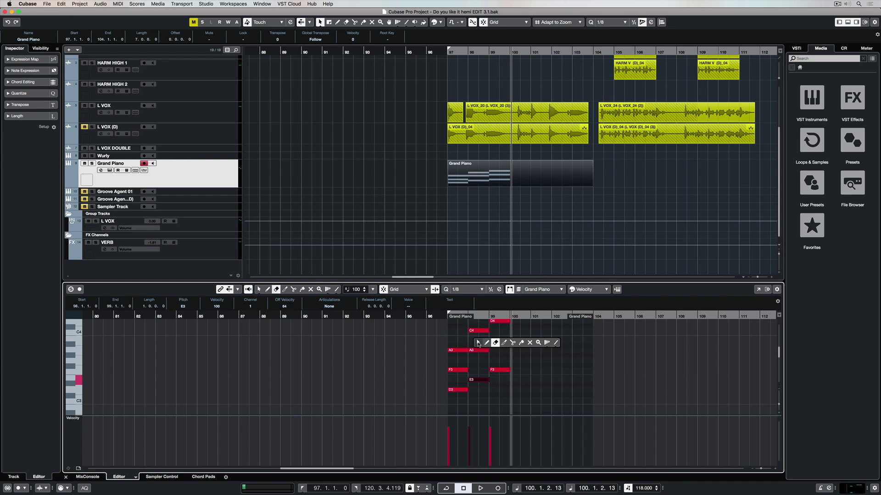
pyautogui.click(513, 343)
pyautogui.click(502, 371)
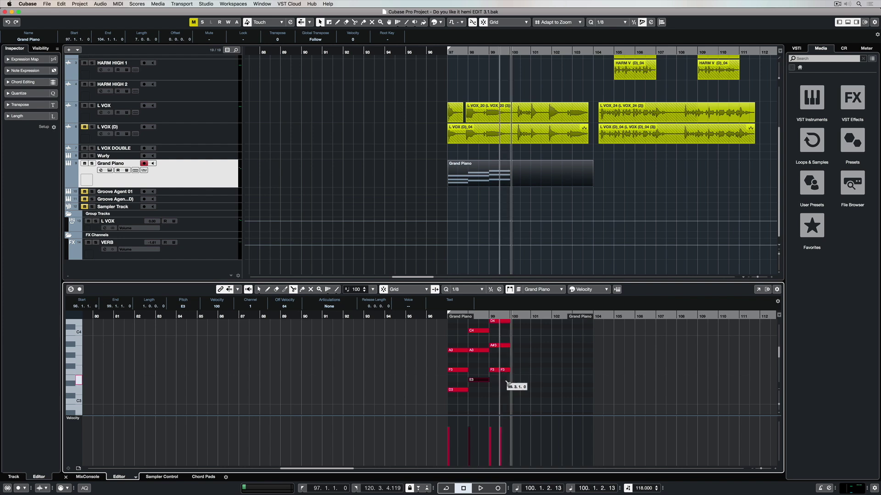
pyautogui.click(502, 346)
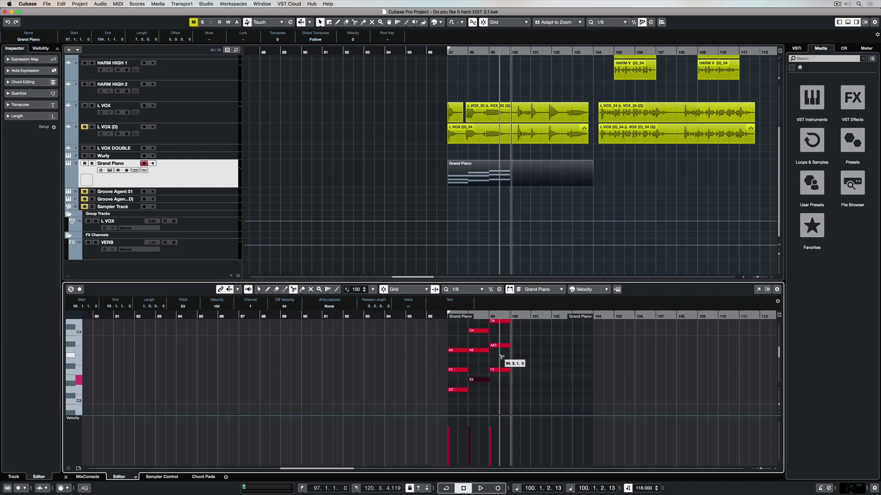
pyautogui.scroll(2, 501, 356)
pyautogui.scroll(3, 501, 356)
pyautogui.scroll(3, 501, 357)
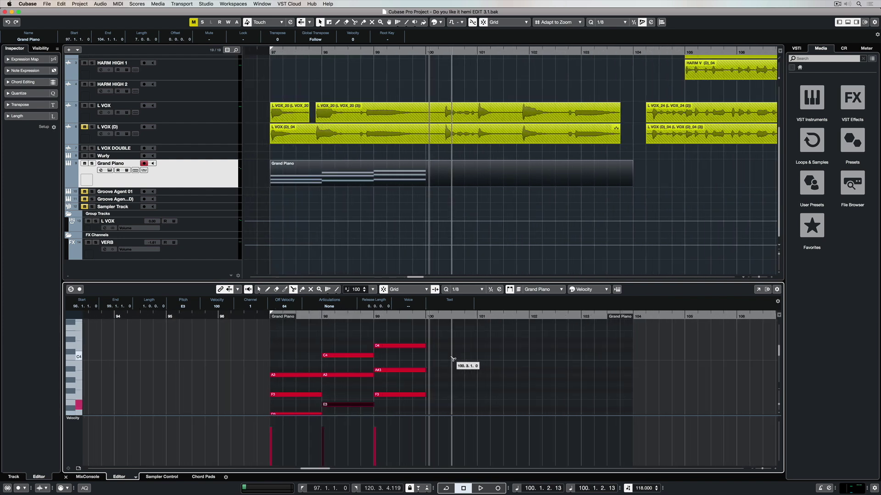
pyautogui.rightClick(452, 356)
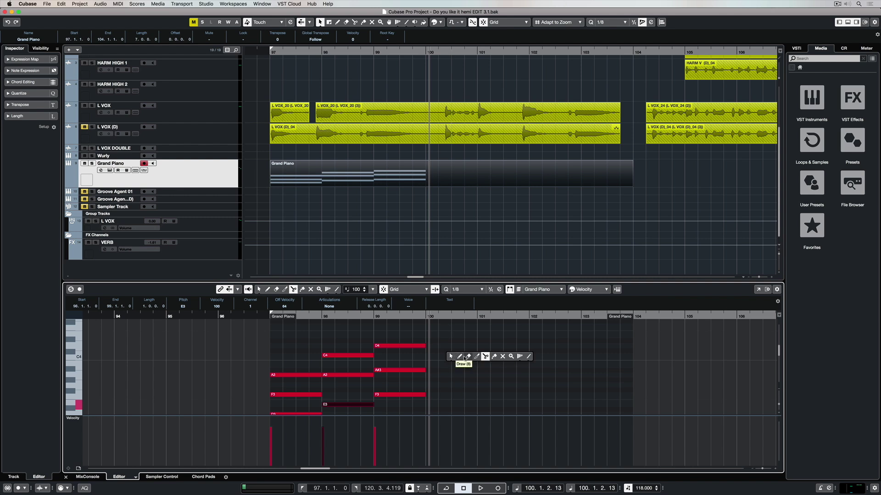
pyautogui.click(477, 357)
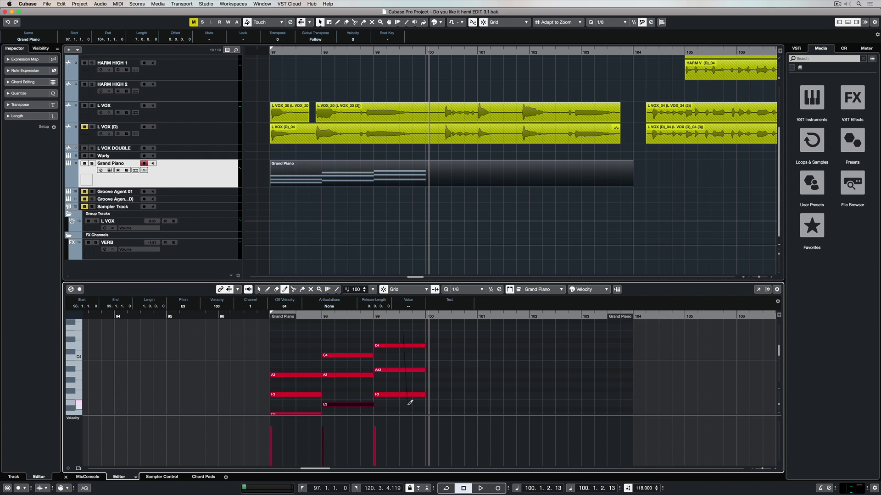
pyautogui.moveTo(426, 395); pyautogui.dragTo(401, 396)
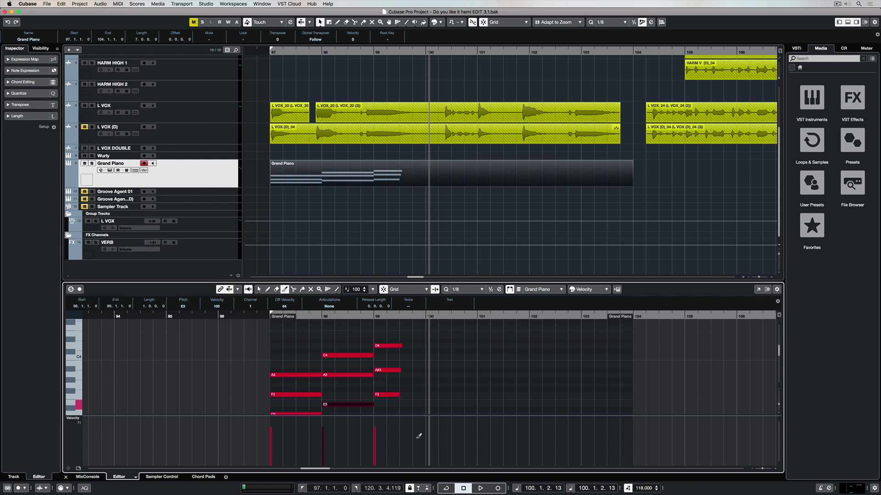
pyautogui.press('super+z')
pyautogui.rightClick(443, 356)
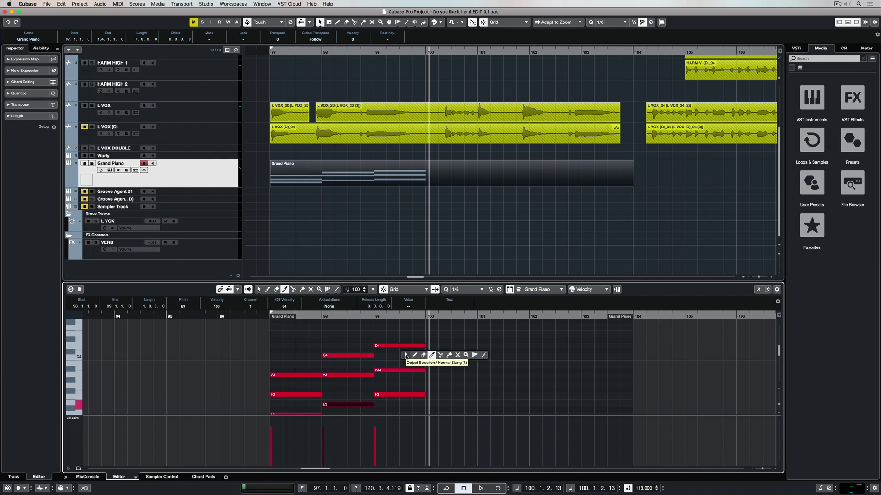
pyautogui.click(448, 355)
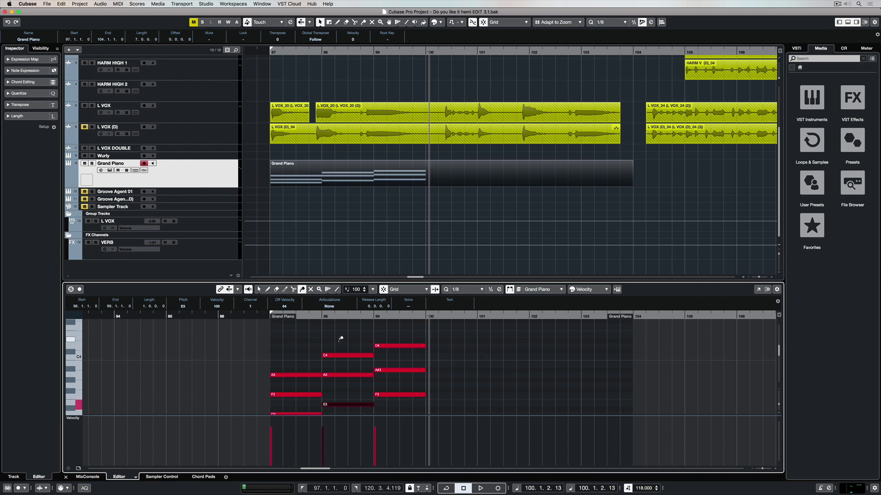
pyautogui.moveTo(342, 341); pyautogui.dragTo(394, 358)
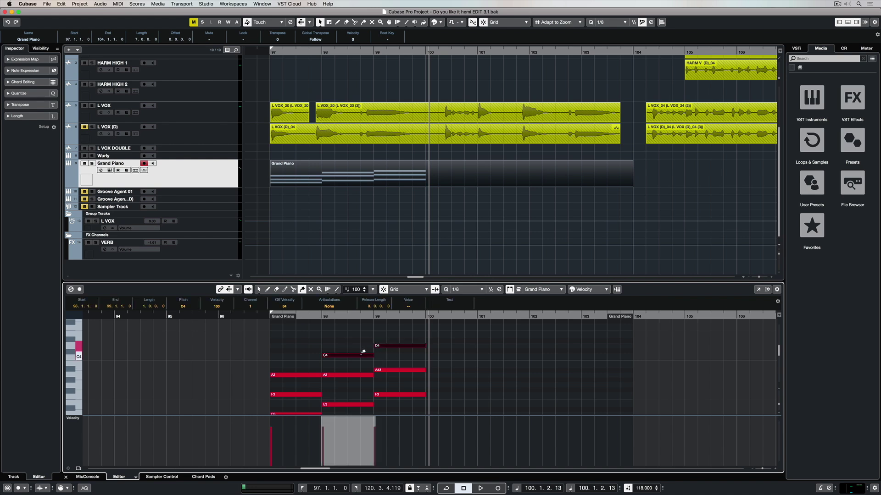
pyautogui.press('1')
pyautogui.click(354, 355)
pyautogui.moveTo(353, 354)
pyautogui.mouseDown()
pyautogui.moveTo(353, 346)
pyautogui.moveTo(388, 351)
pyautogui.mouseUp()
pyautogui.rightClick(389, 351)
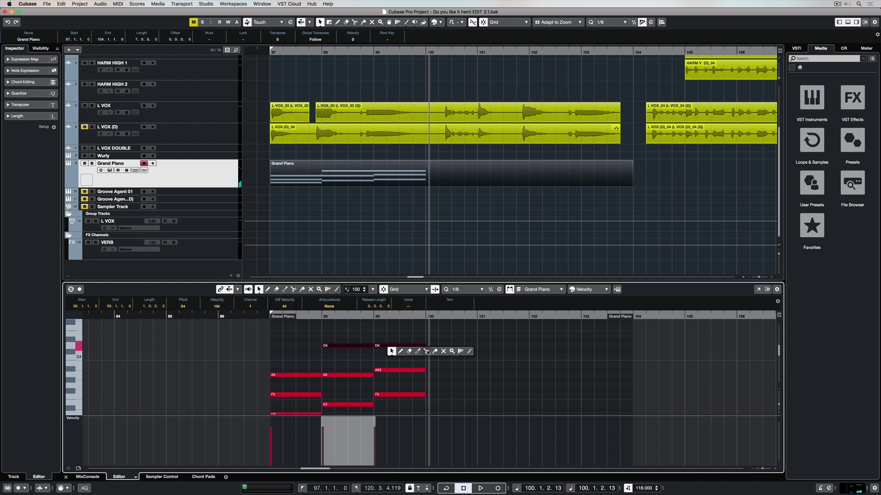
pyautogui.click(435, 352)
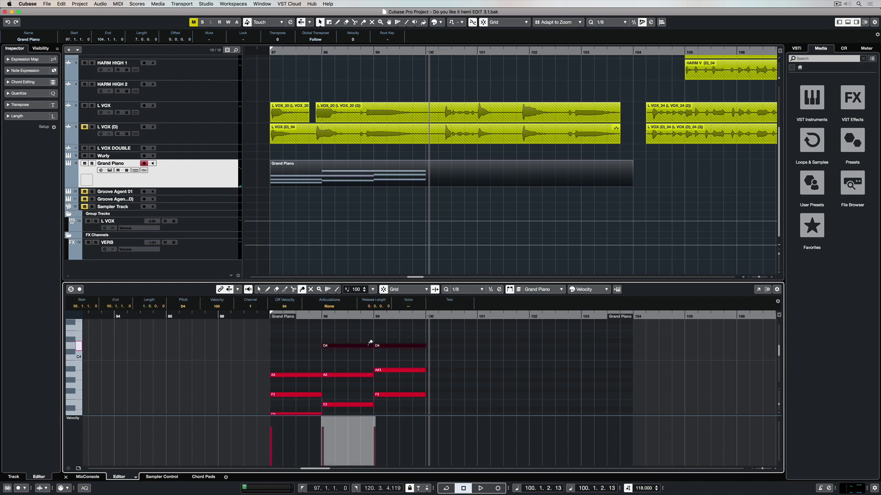
pyautogui.click(372, 346)
pyautogui.press('1')
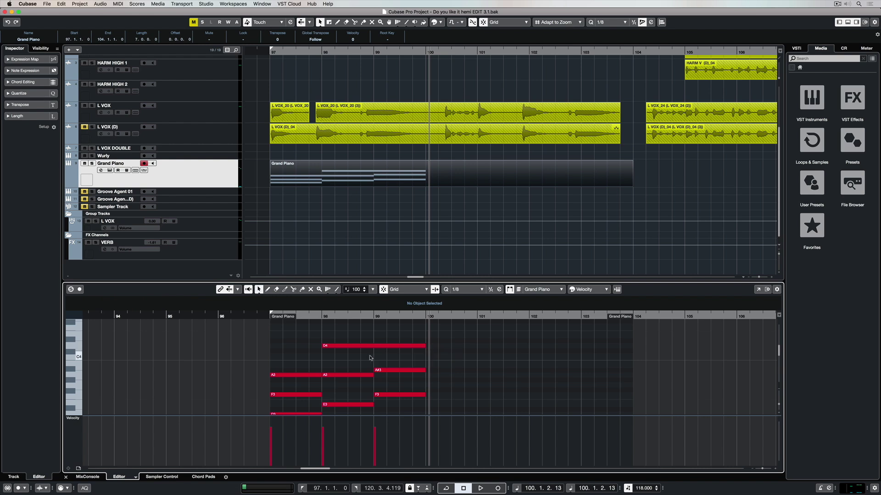
pyautogui.press('super+z')
pyautogui.press('super+z')
pyautogui.click(462, 362)
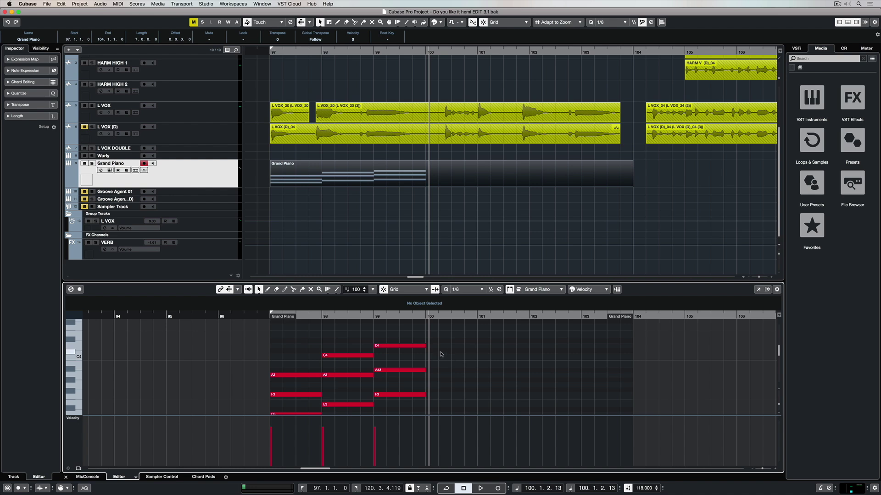
# Lengthen the D4 note and extend the bar-98 C4–A3–E3 chord halfway into bar 99
pyautogui.moveTo(425, 347)
pyautogui.mouseDown()
pyautogui.moveTo(494, 351)
pyautogui.moveTo(425, 347)
pyautogui.mouseUp()
pyautogui.moveTo(344, 352); pyautogui.dragTo(356, 413)
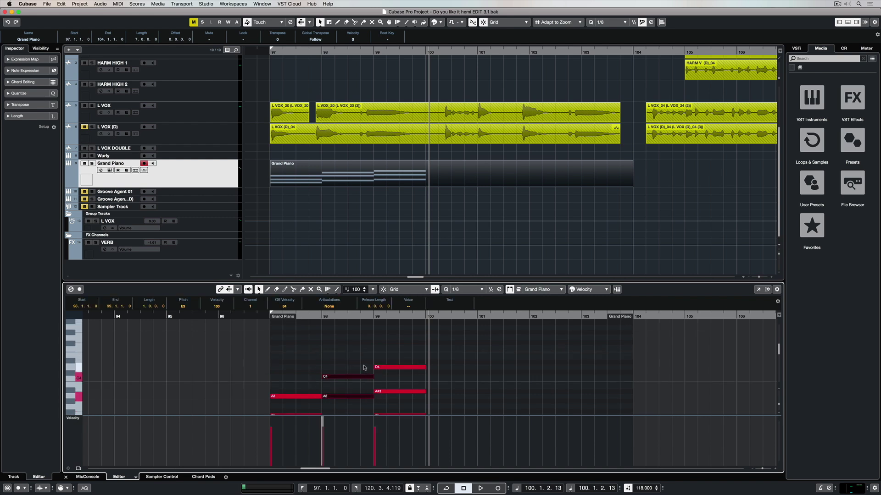
pyautogui.scroll(-2, 364, 368)
pyautogui.moveTo(375, 359); pyautogui.dragTo(401, 359)
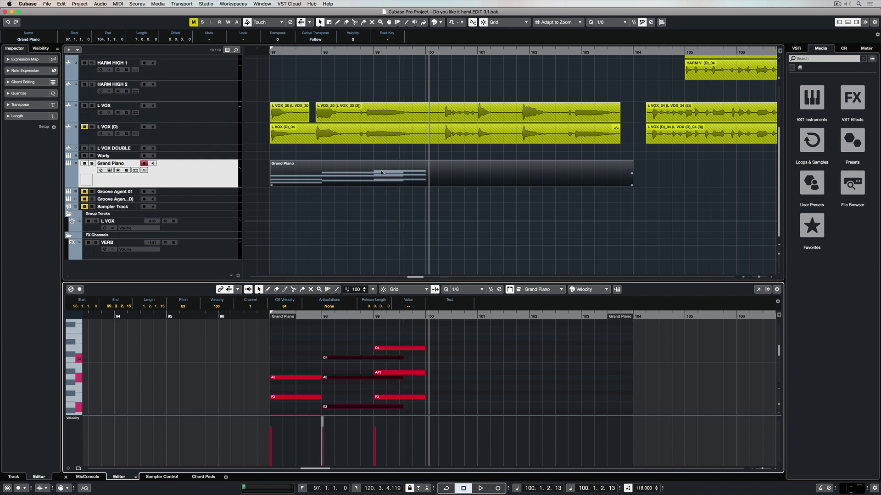
pyautogui.press('Escape')
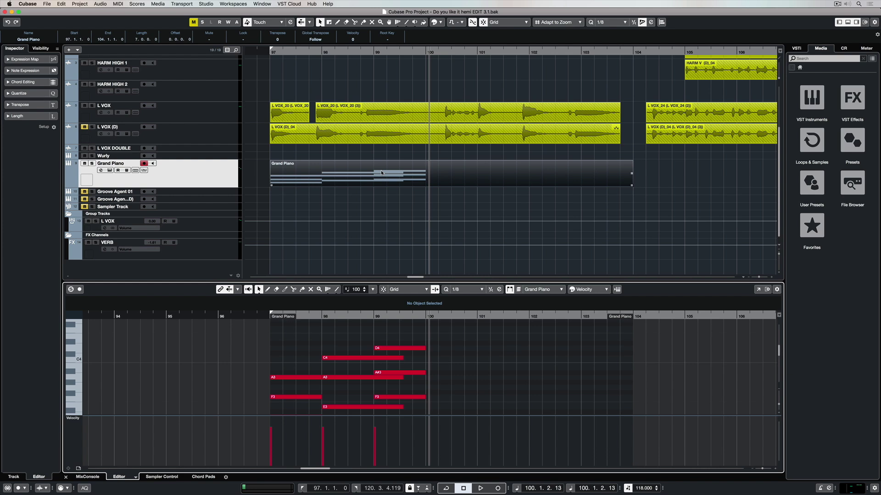
# Show the Grand Piano track Inspector with its note Length options expanded
pyautogui.click(382, 172)
pyautogui.press('Tab')
pyautogui.click(7, 116)
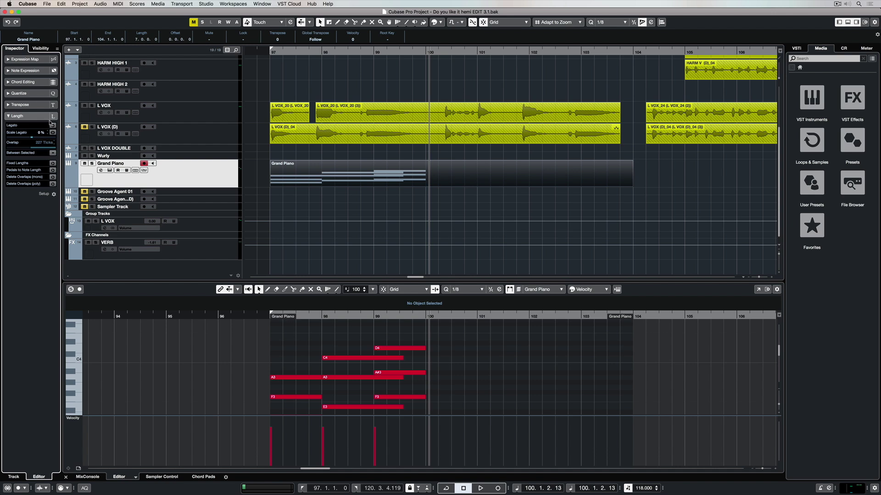
# Remove note overlaps and stretch the bar-97 D3–F3–A3 chord legato to the next chord
pyautogui.click(54, 177)
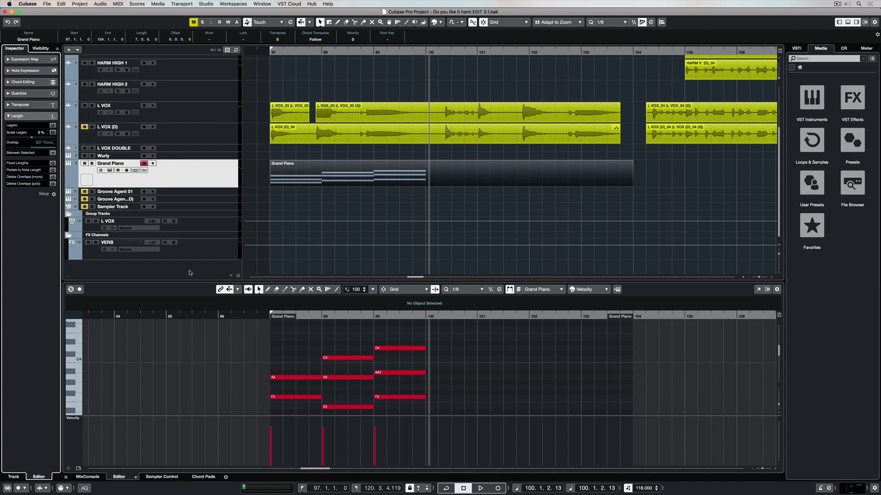
pyautogui.click(296, 386)
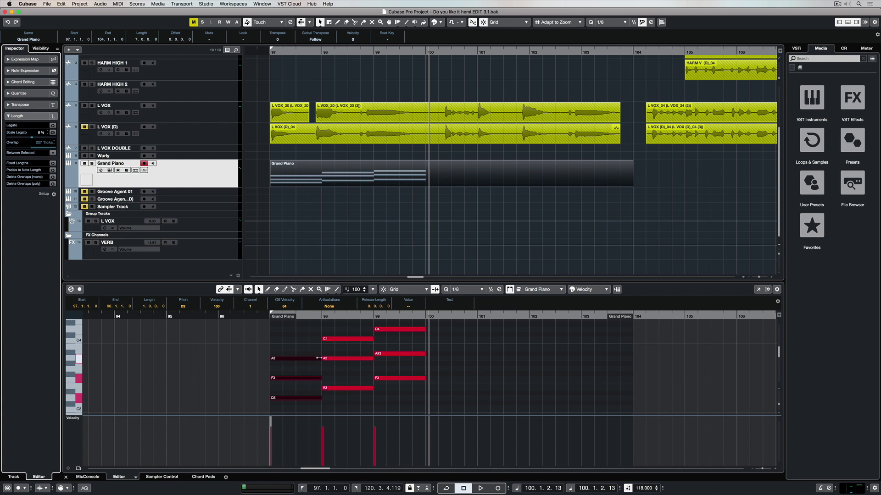
pyautogui.moveTo(322, 377); pyautogui.dragTo(274, 377)
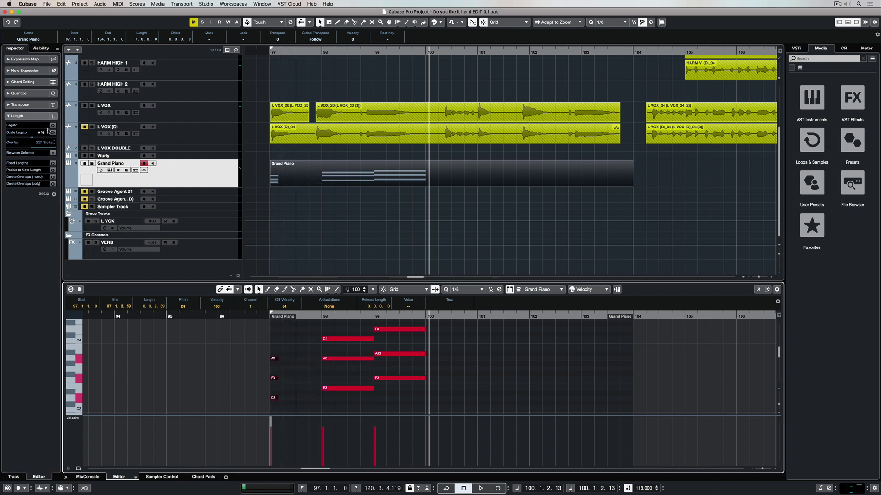
pyautogui.moveTo(31, 142); pyautogui.dragTo(53, 141)
pyautogui.click(461, 352)
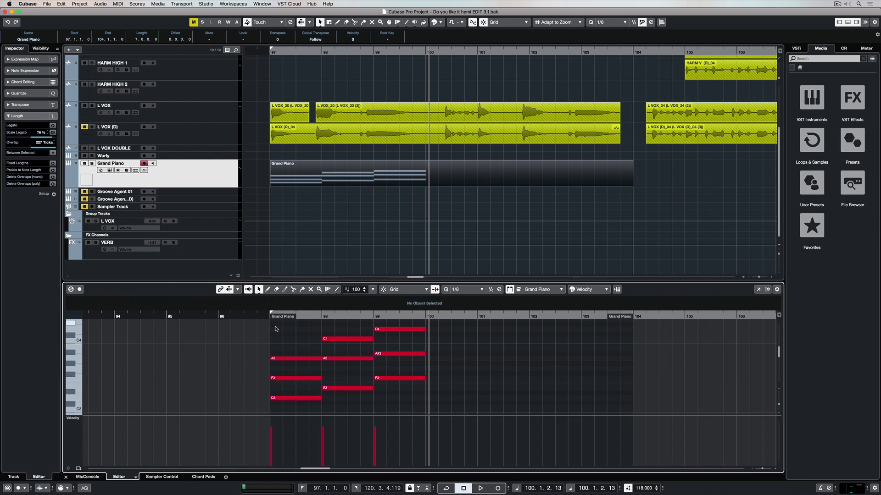
# Select all Grand Piano notes and raise their velocity from 106 to 118
pyautogui.moveTo(269, 329); pyautogui.dragTo(413, 417)
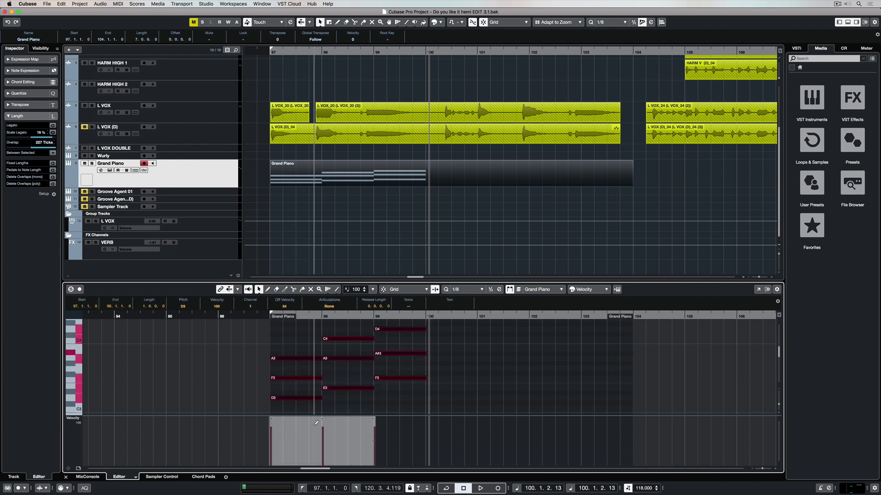
pyautogui.moveTo(323, 419)
pyautogui.mouseDown()
pyautogui.moveTo(319, 437)
pyautogui.moveTo(318, 403)
pyautogui.moveTo(315, 418)
pyautogui.mouseUp()
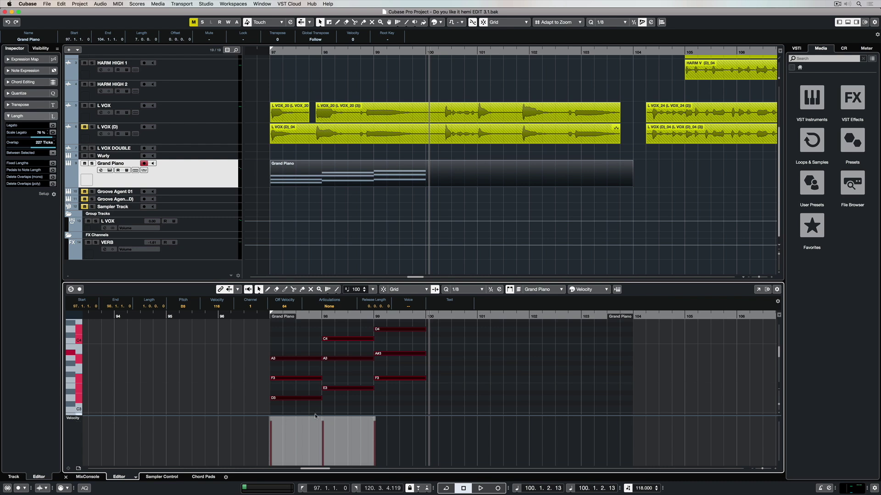
pyautogui.click(261, 344)
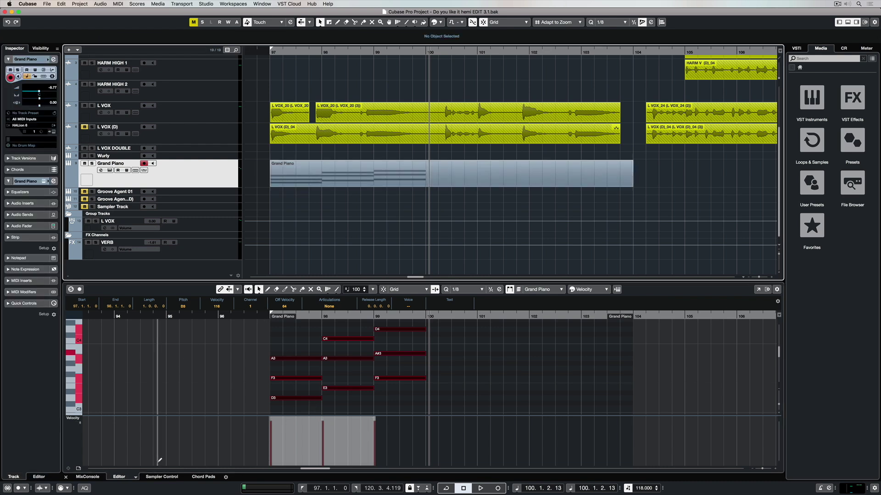
# Show the Chord Pads and audition the Amin, B♭, Dmin, Gmin and E♭ pads
pyautogui.click(203, 477)
pyautogui.moveTo(251, 351)
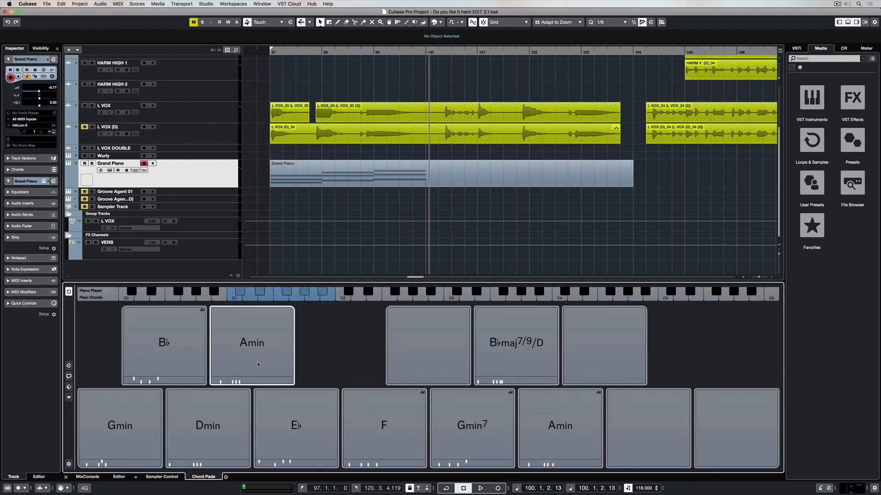
pyautogui.click(252, 344)
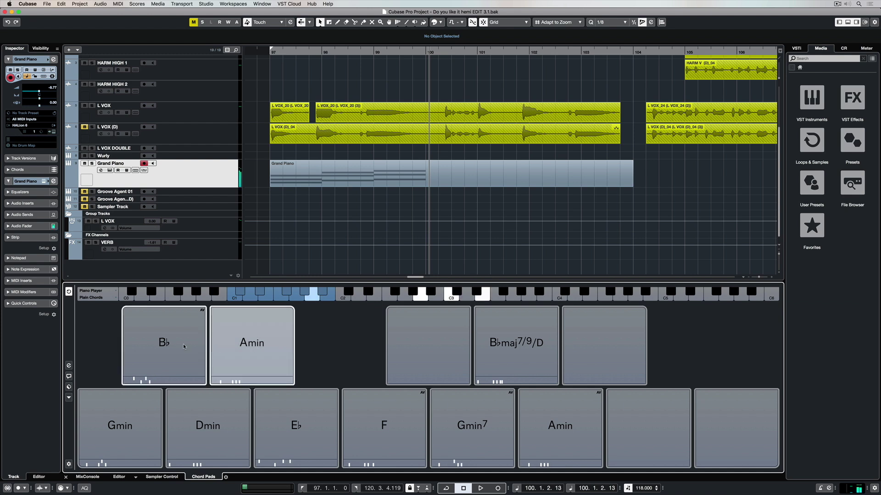
pyautogui.click(165, 344)
pyautogui.click(202, 429)
pyautogui.click(120, 427)
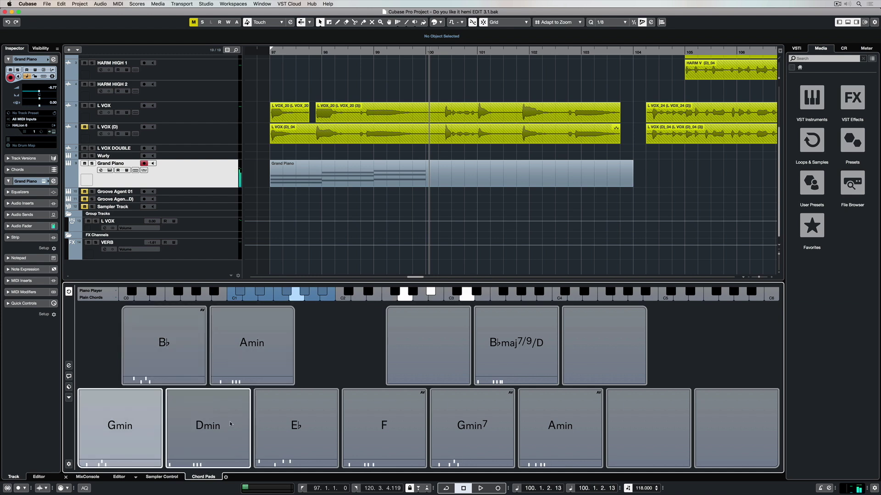
pyautogui.click(296, 426)
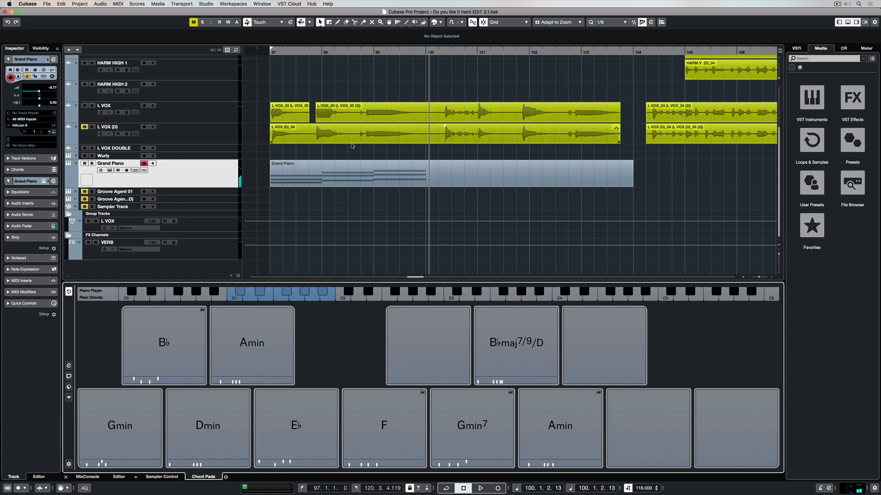
# Delete the Grand Piano part and start playback from before bar 97
pyautogui.click(330, 178)
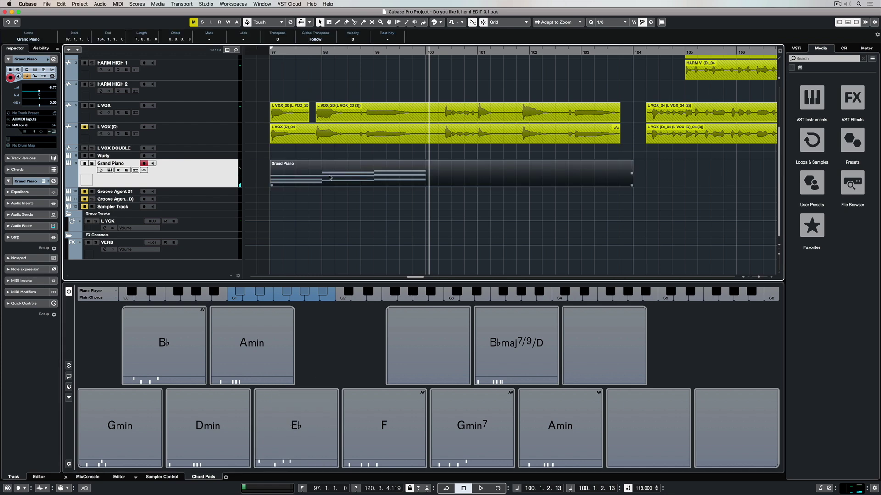
pyautogui.press('BackSpace')
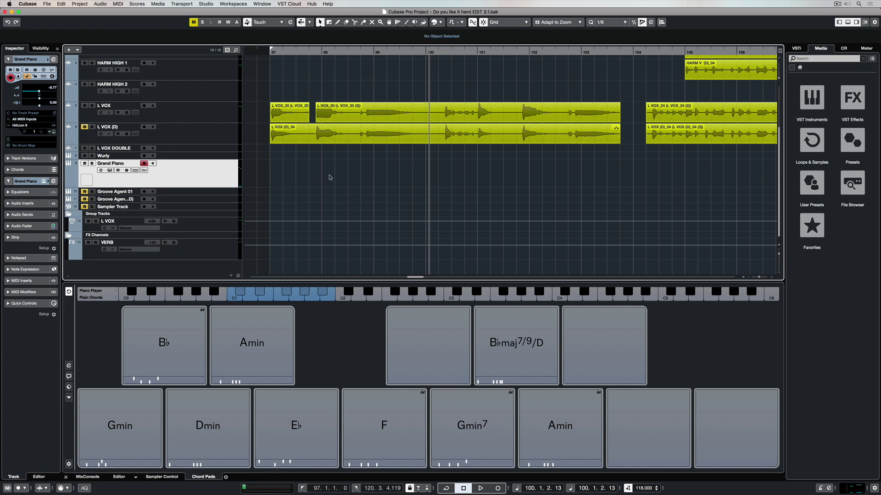
pyautogui.hotkey('shift', 'b')
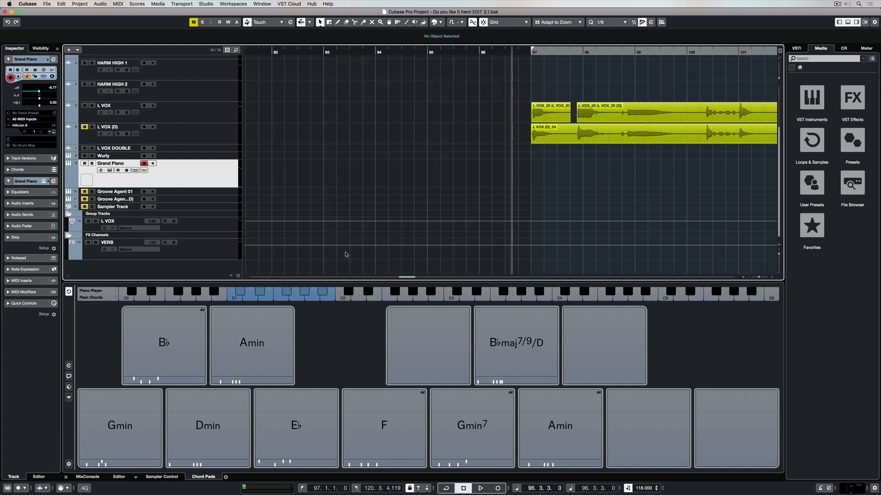
pyautogui.press('space')
# Play Dmin, Amin, B♭, Gmin and E♭ pads along with the song, then stop playback
pyautogui.click(199, 421)
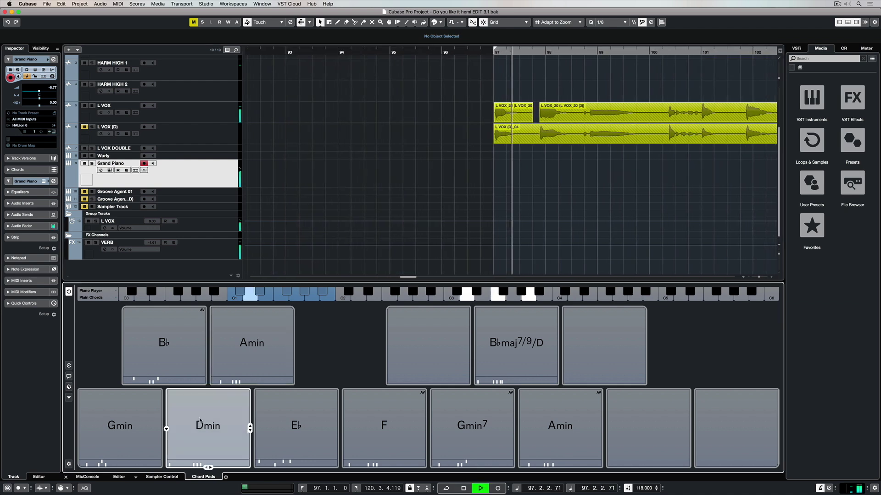
pyautogui.click(248, 353)
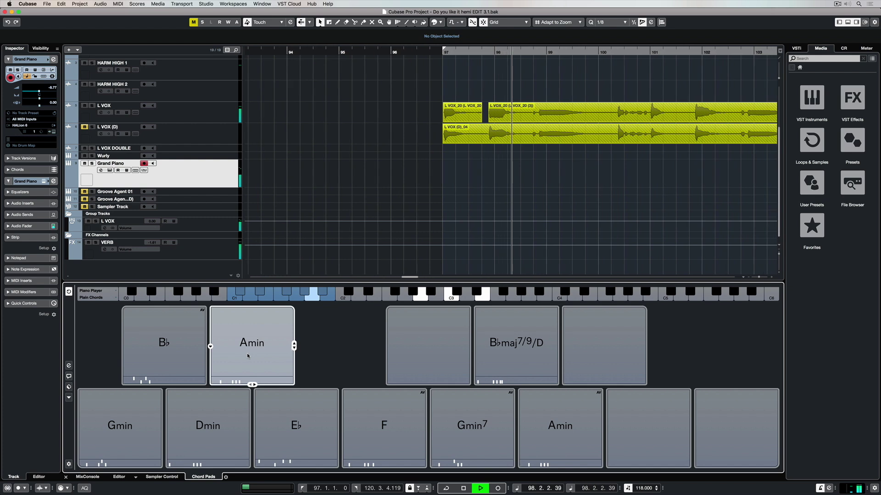
pyautogui.click(163, 347)
pyautogui.click(241, 346)
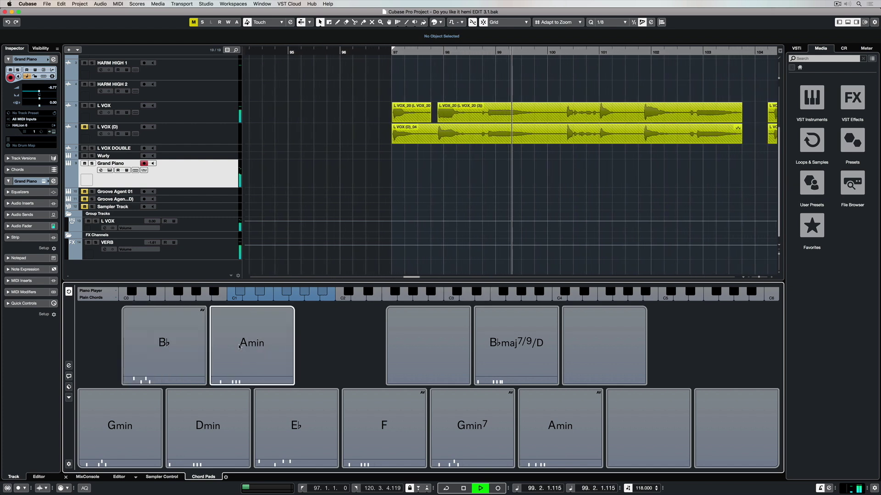
pyautogui.click(155, 423)
pyautogui.click(296, 425)
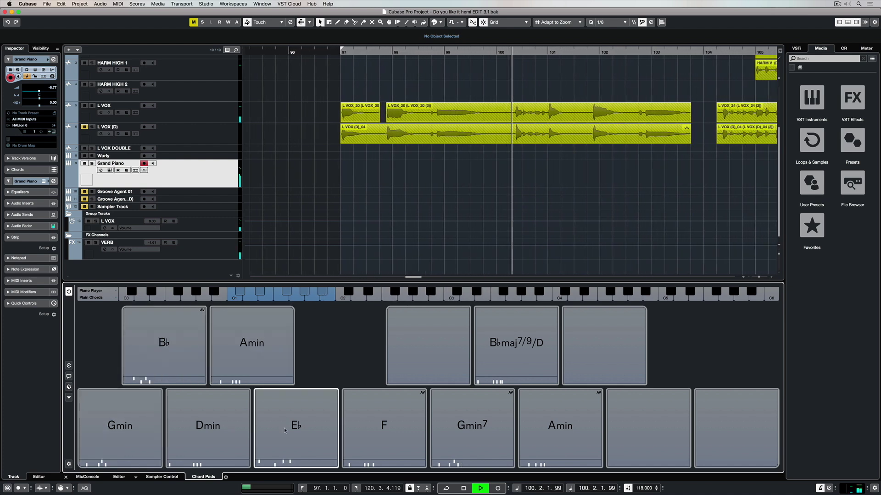
pyautogui.click(230, 426)
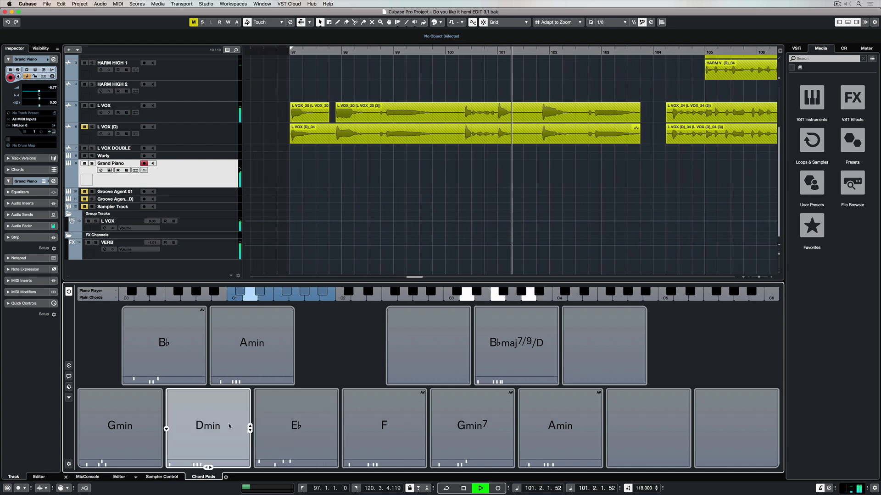
pyautogui.click(246, 351)
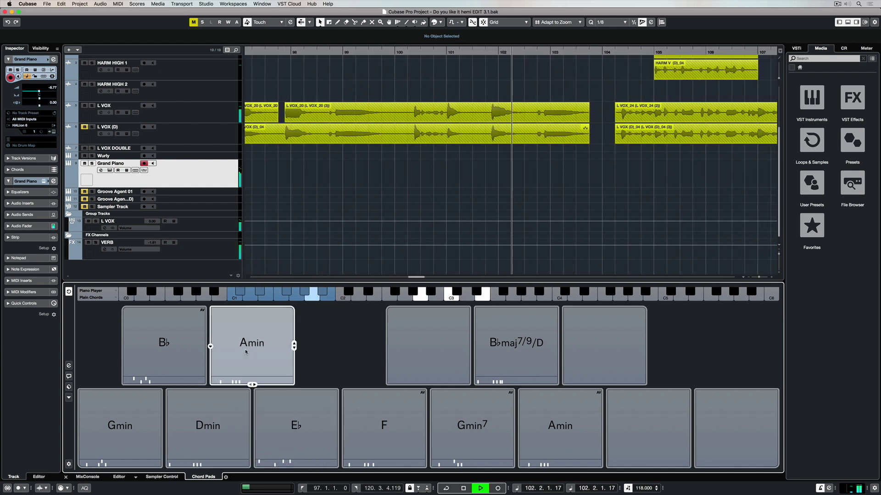
pyautogui.click(180, 337)
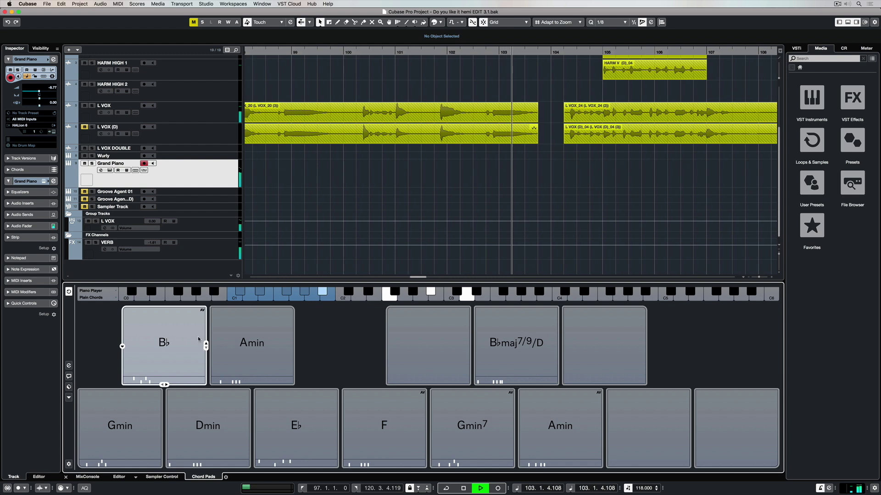
pyautogui.click(246, 341)
pyautogui.click(137, 423)
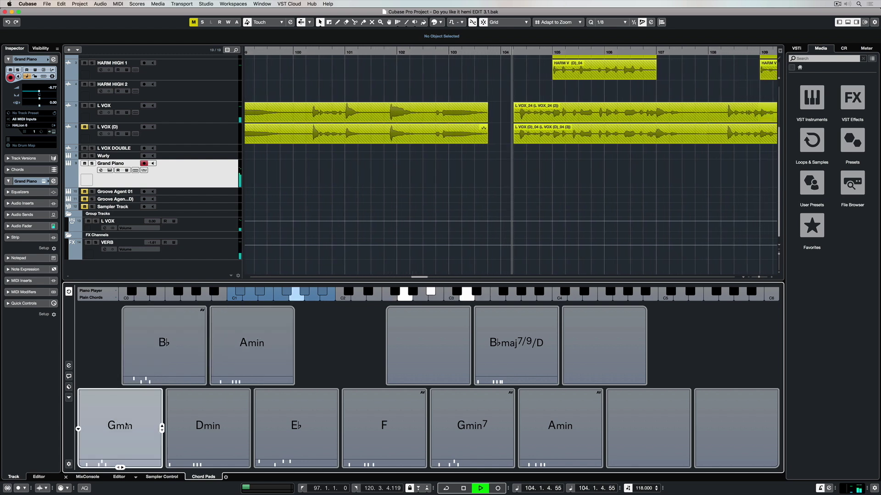
pyautogui.click(312, 424)
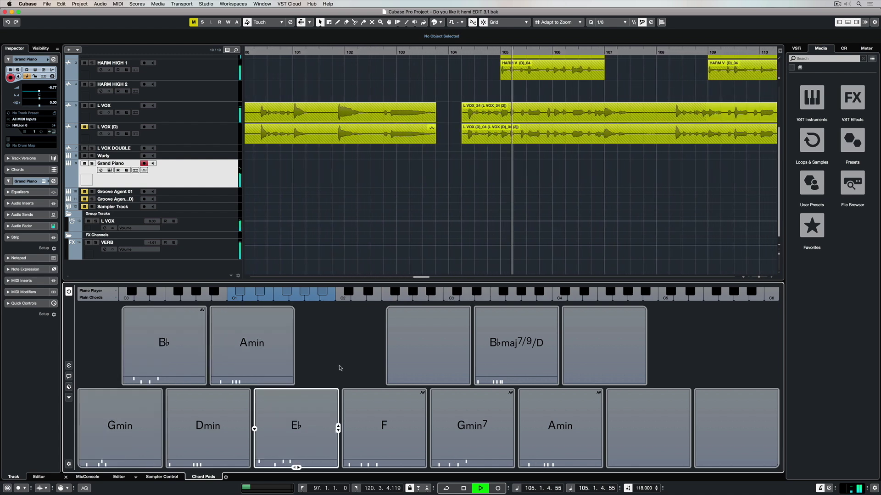
pyautogui.press('space')
pyautogui.scroll(5, 337, 250)
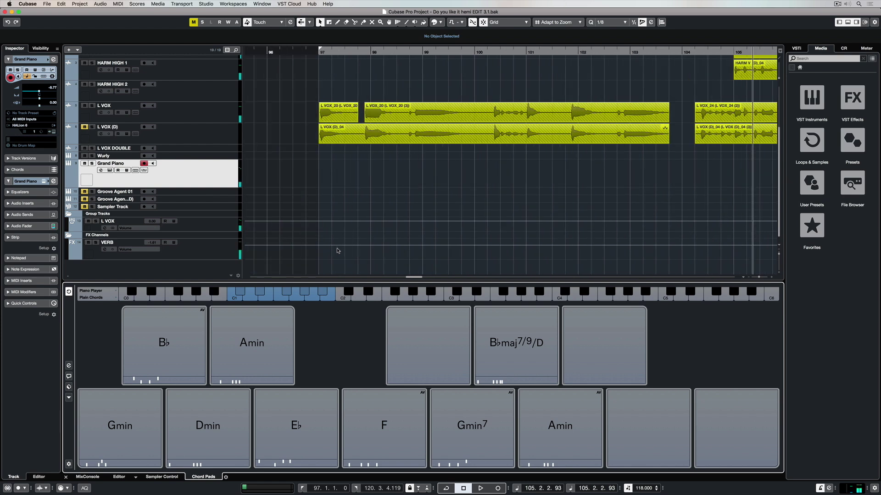
# Make the B♭ chord pad B♭maj7/9 and the Amin pad Amin7
pyautogui.click(163, 344)
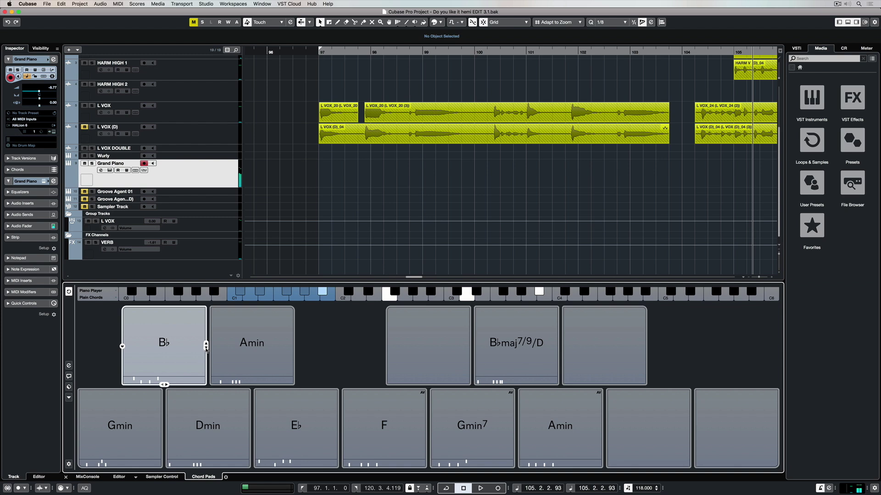
pyautogui.click(164, 386)
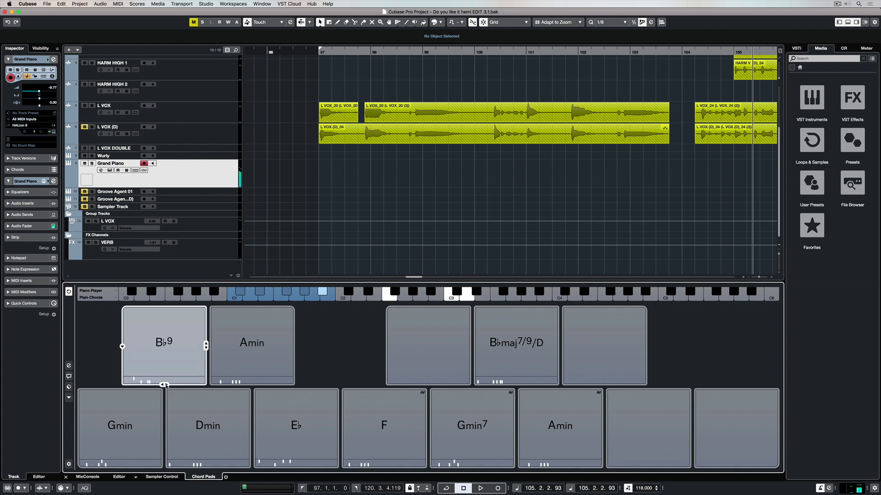
pyautogui.click(122, 347)
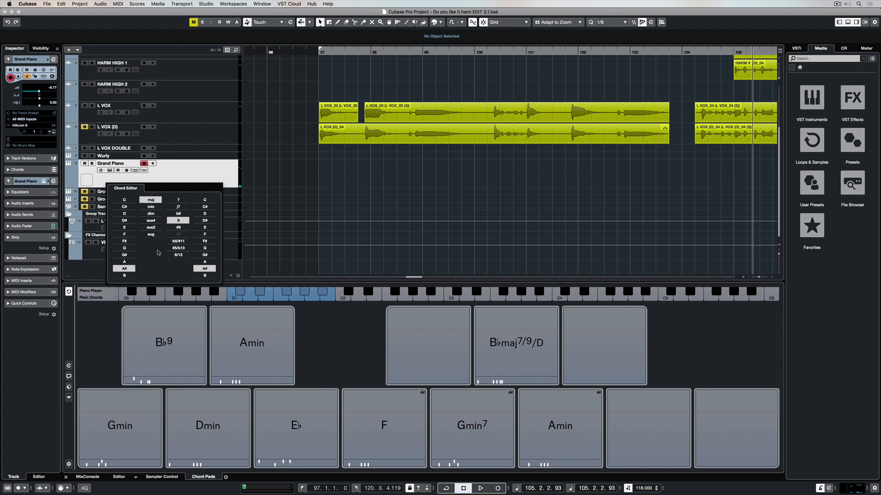
pyautogui.click(180, 207)
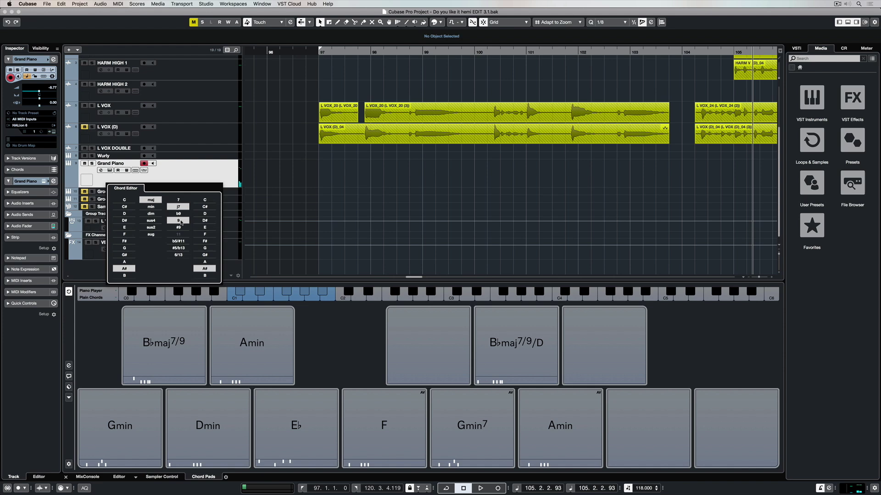
pyautogui.click(232, 348)
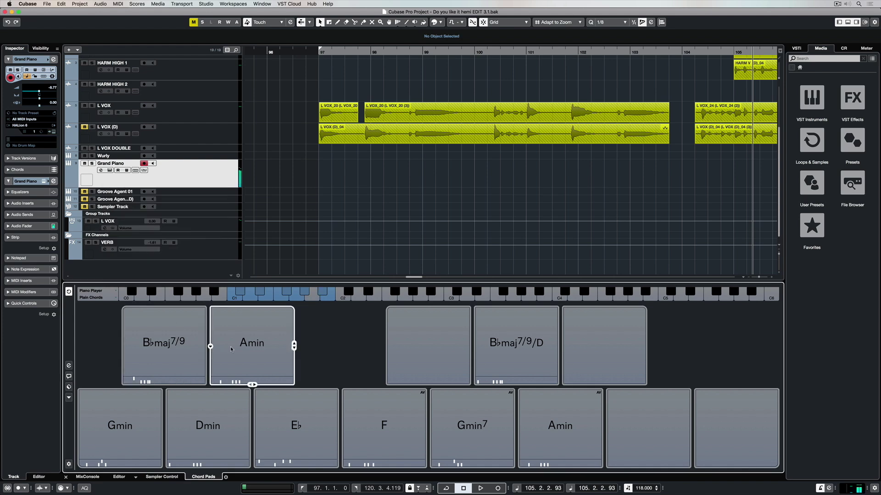
pyautogui.click(211, 347)
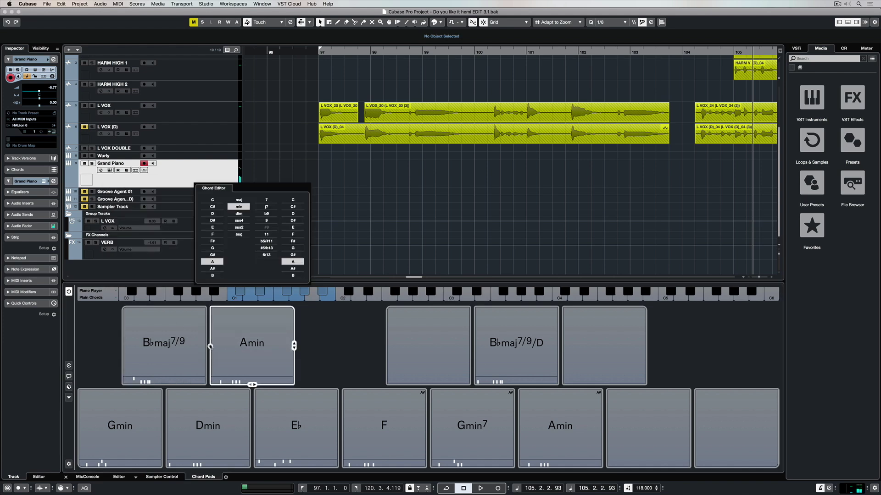
pyautogui.click(266, 201)
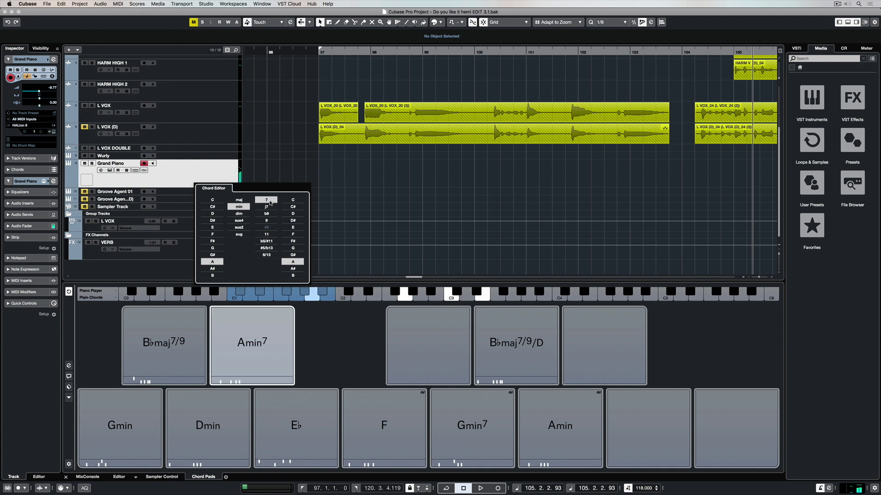
# Turn the Gmin chord pad into Gmin7/b9 in the Chord Editor
pyautogui.click(127, 413)
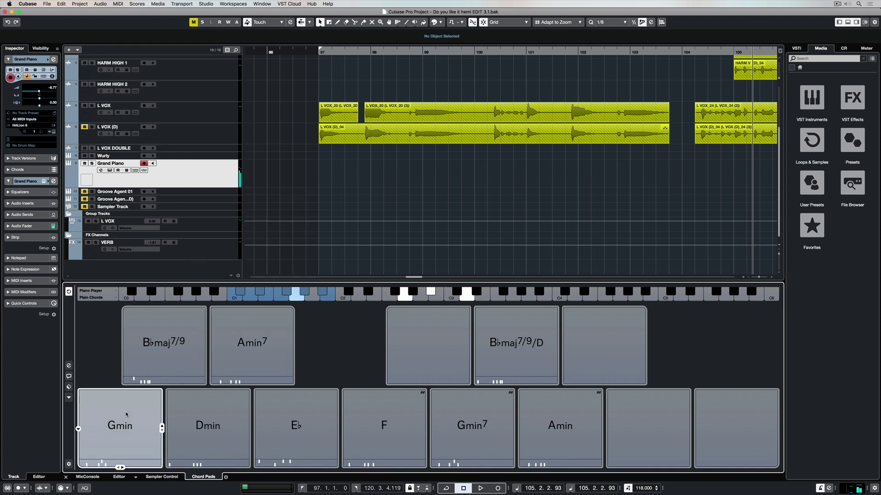
pyautogui.click(78, 428)
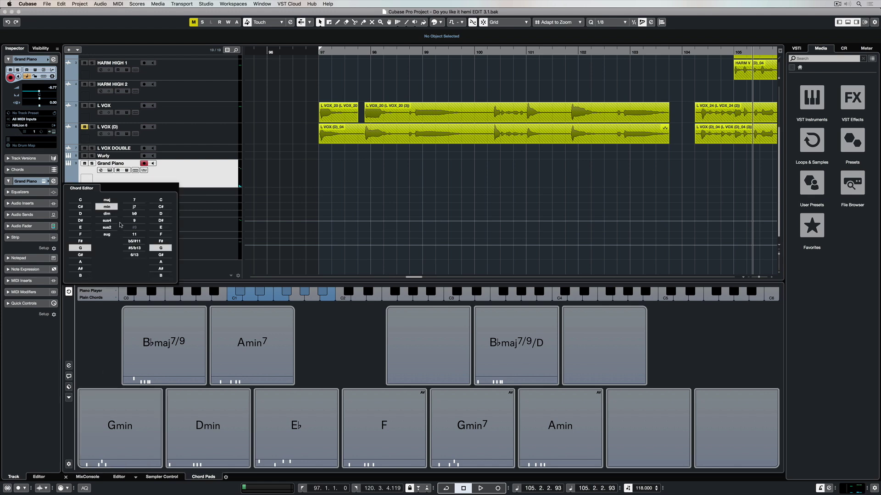
pyautogui.click(134, 207)
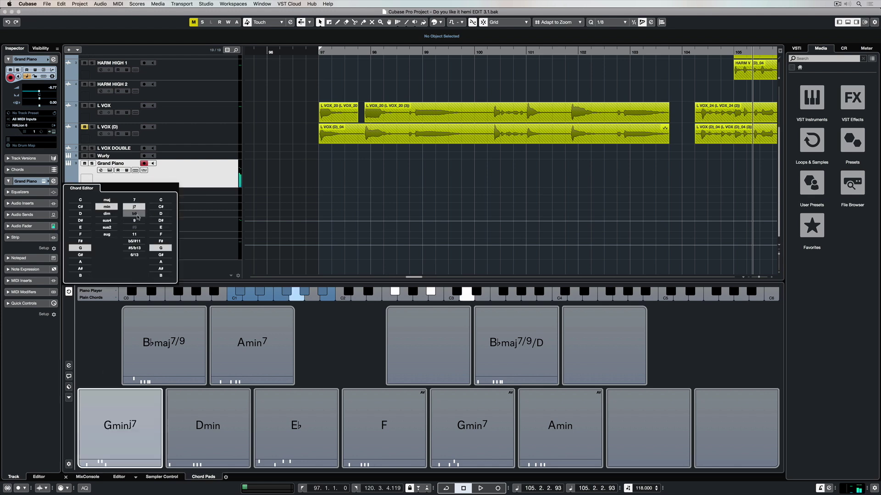
pyautogui.click(134, 214)
pyautogui.click(137, 213)
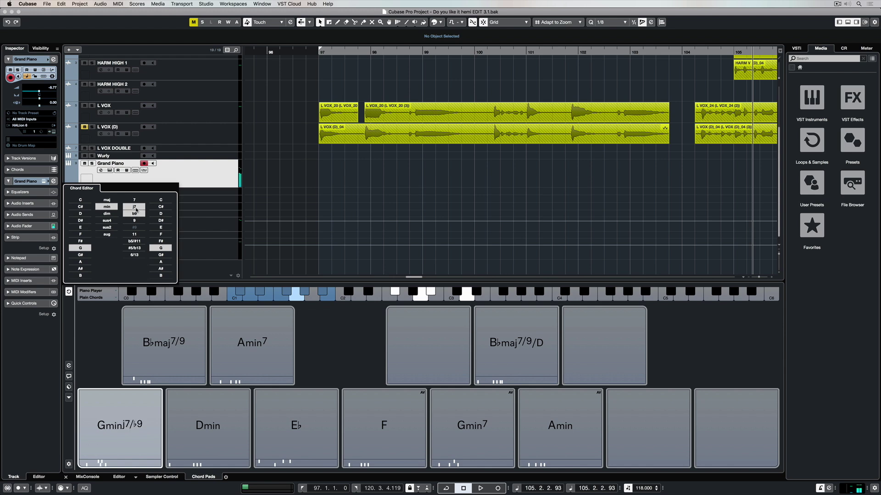
pyautogui.click(135, 200)
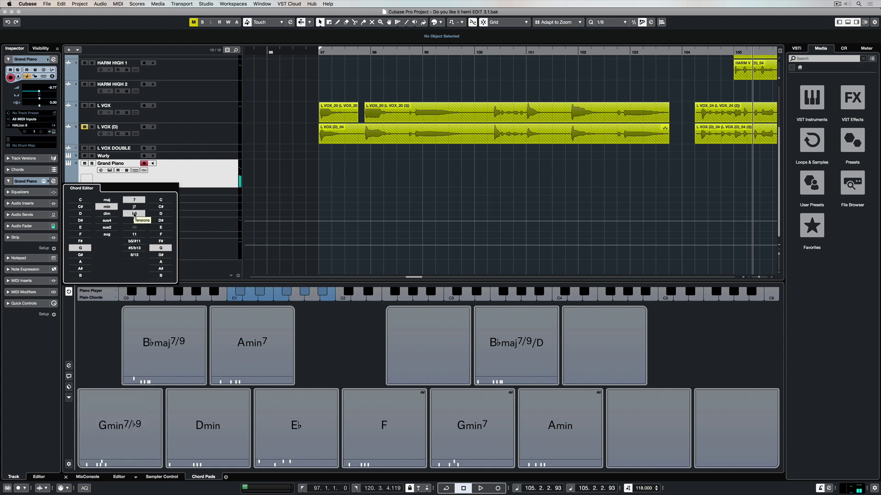
pyautogui.click(158, 327)
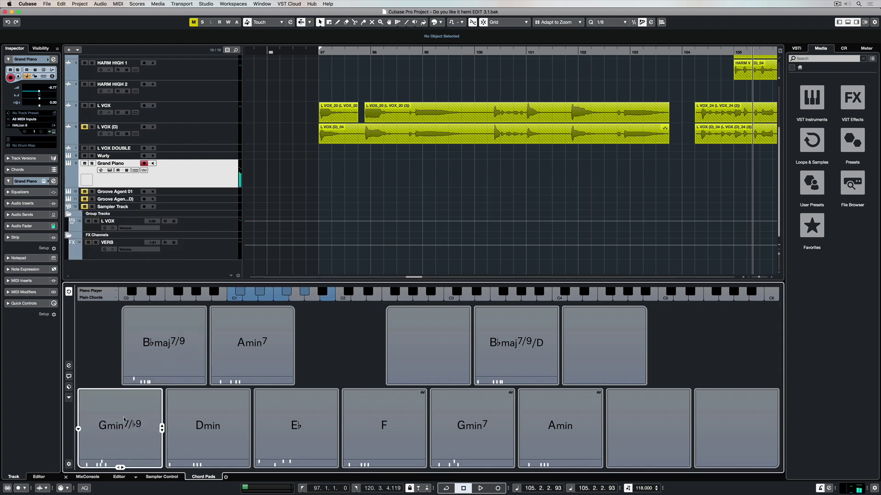
# Audition the Gmin7/b9, Amin7 and Dmin pads, then make Dmin into Dmin7
pyautogui.click(124, 421)
pyautogui.click(247, 348)
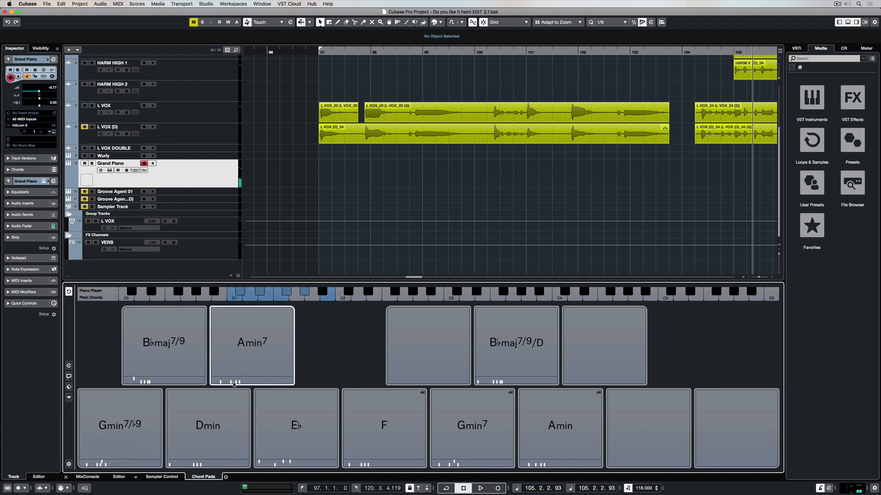
pyautogui.click(114, 426)
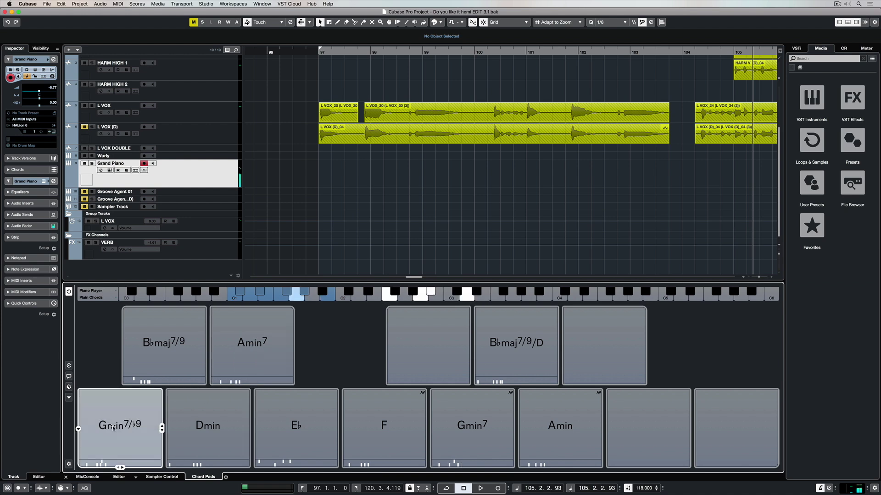
pyautogui.click(219, 426)
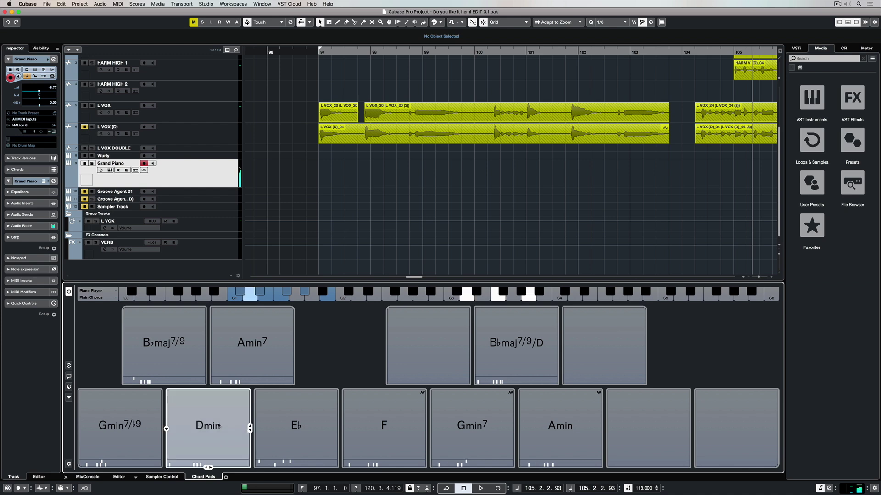
pyautogui.doubleClick(167, 430)
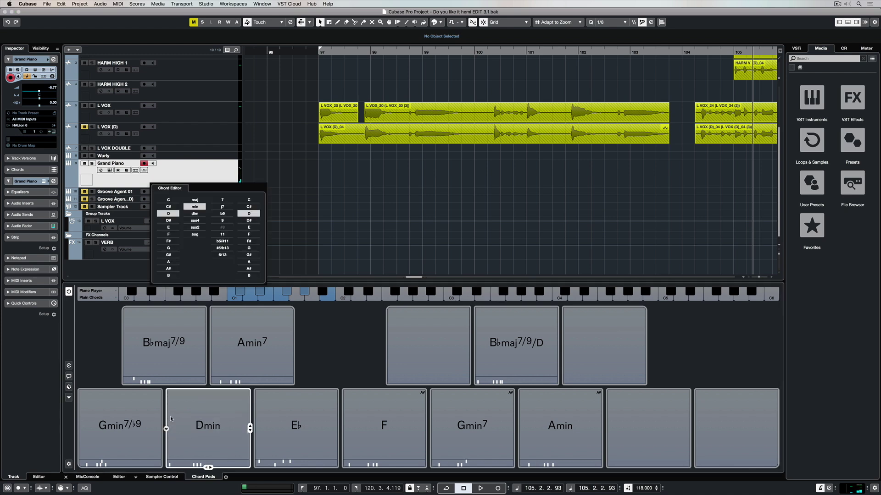
pyautogui.click(222, 207)
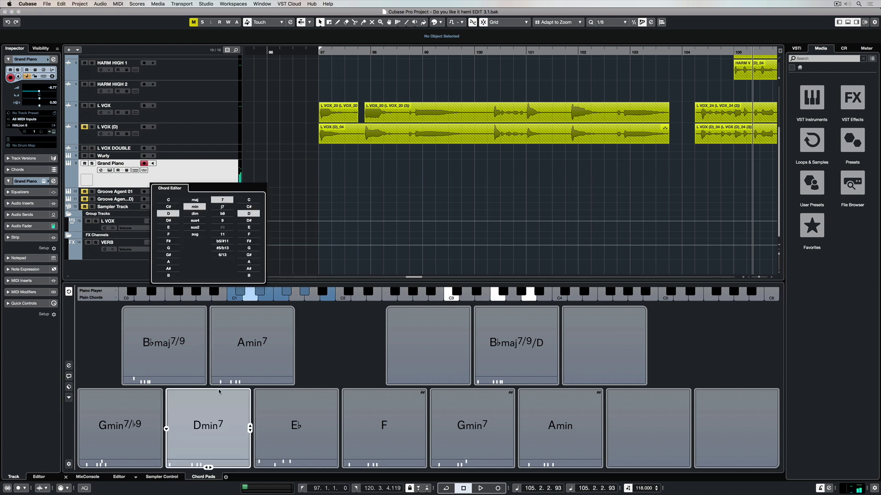
# Audition the E♭ pad and turn it into E♭maj7/9
pyautogui.click(296, 427)
pyautogui.click(300, 428)
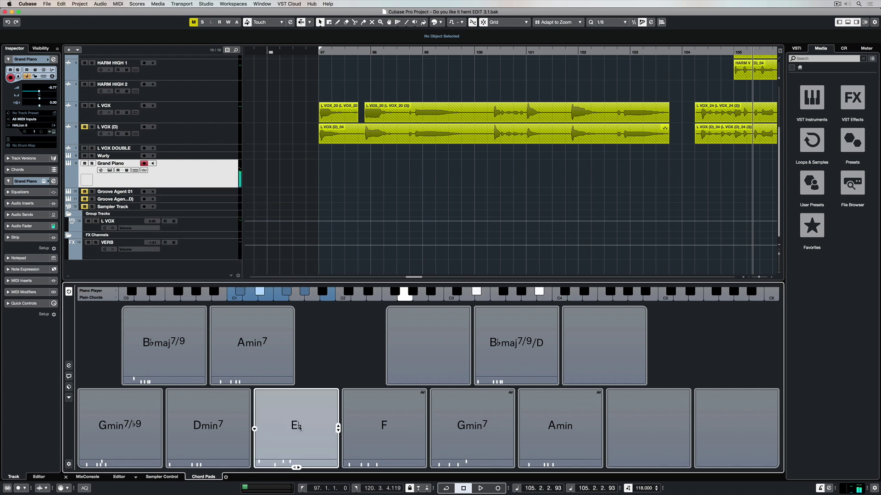
pyautogui.doubleClick(296, 426)
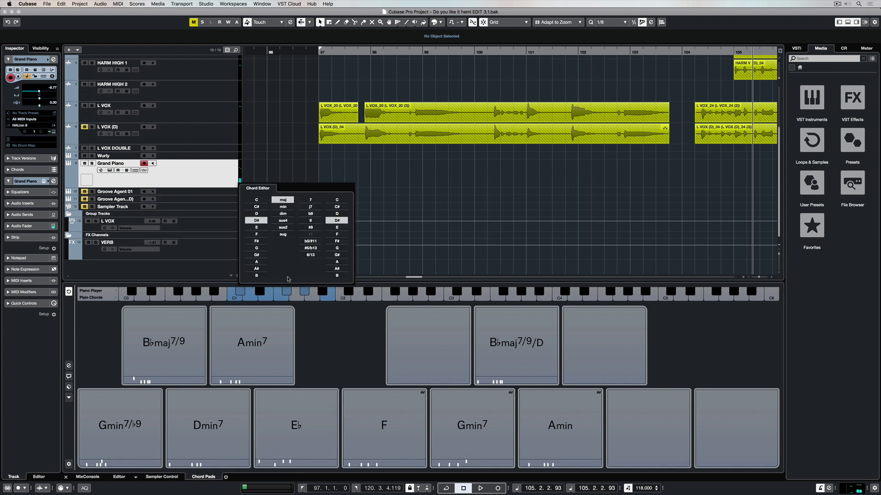
pyautogui.click(310, 207)
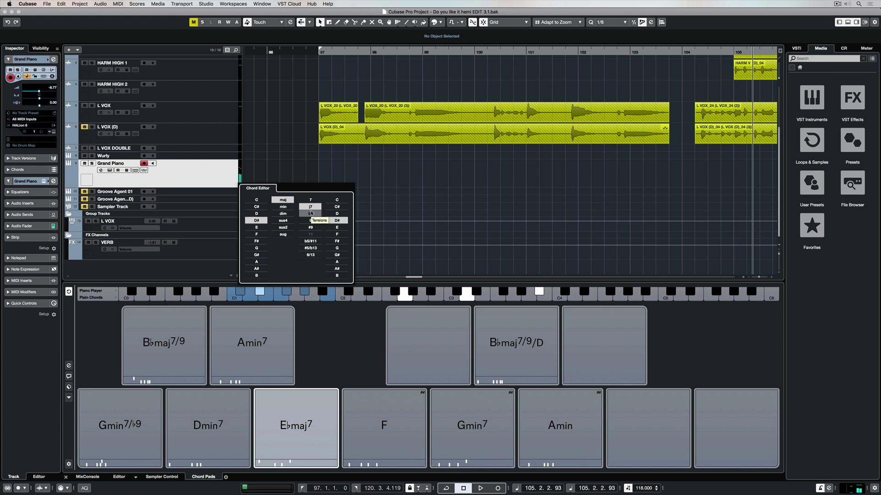
pyautogui.click(310, 215)
pyautogui.click(311, 220)
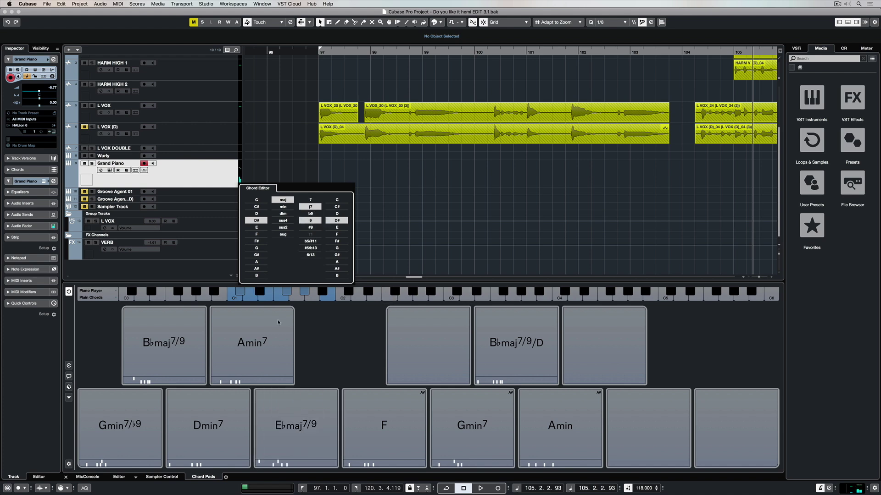
# Audition the Dmin7, Amin7, B♭maj7/9, Gmin7/b9 and E♭maj7/9 pads
pyautogui.click(212, 429)
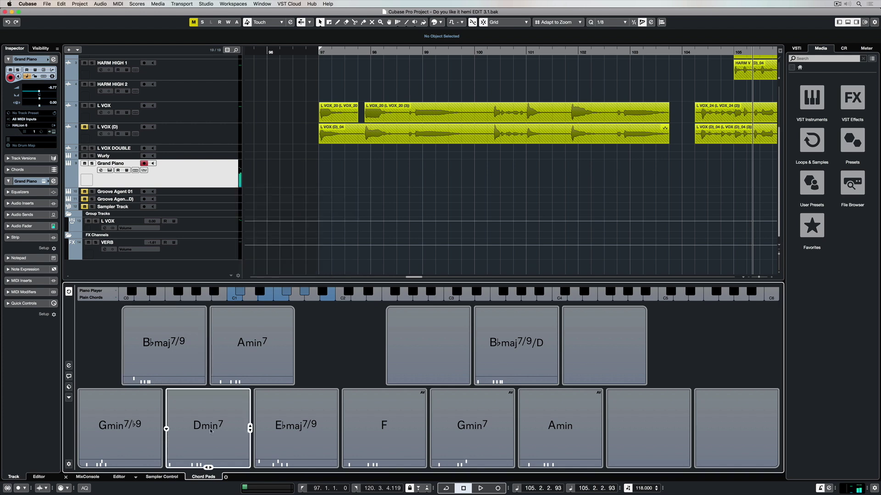
pyautogui.click(251, 342)
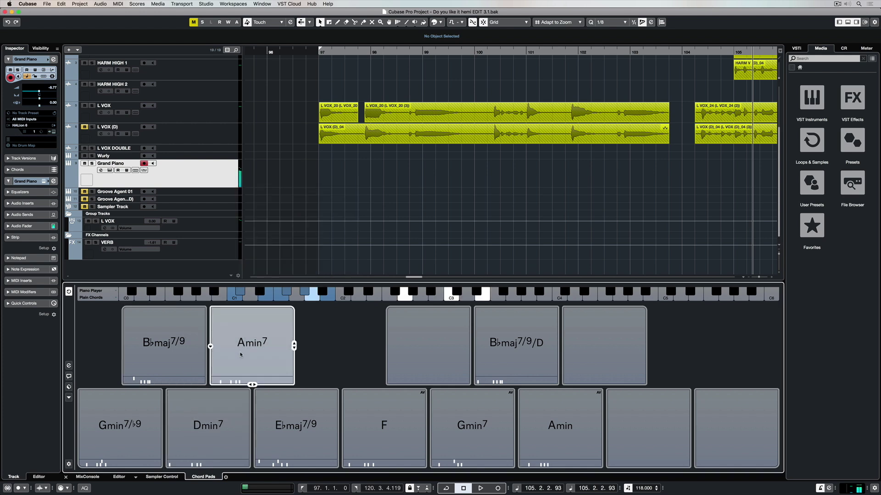
pyautogui.click(163, 341)
pyautogui.click(242, 342)
pyautogui.click(120, 425)
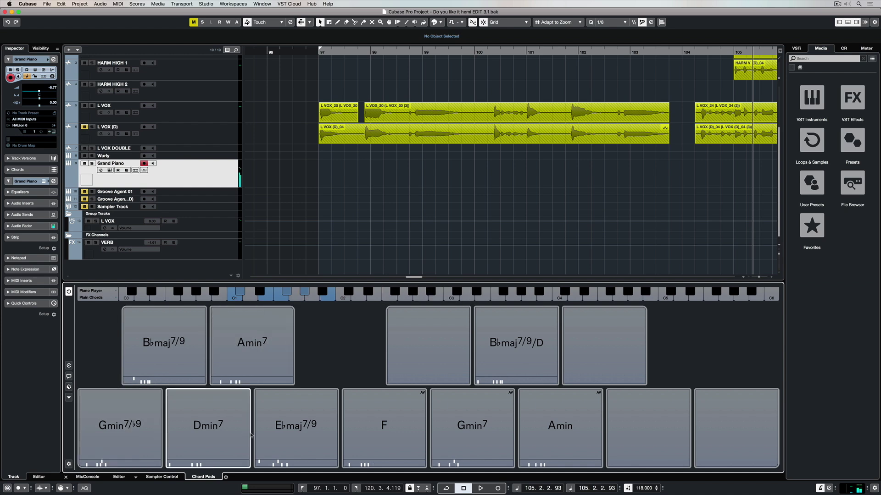
pyautogui.click(274, 428)
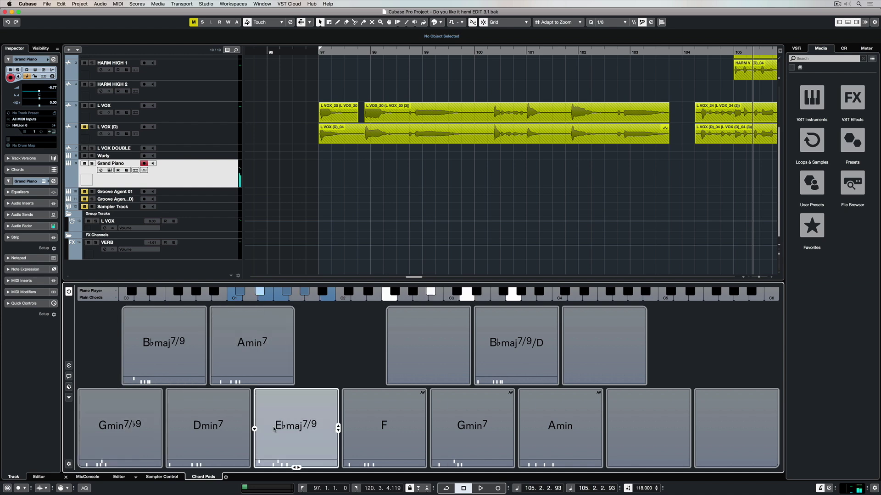
pyautogui.click(134, 435)
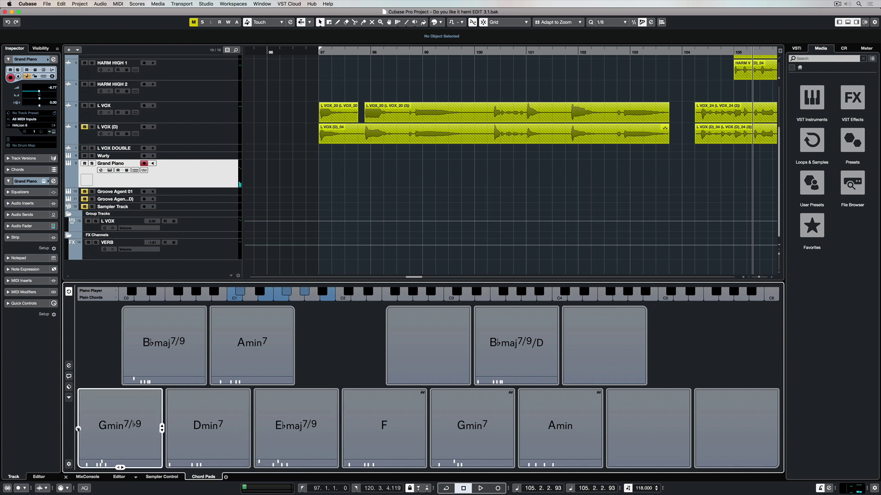
# Remove the flat ninth from the Gmin pad, leaving Gmin7, and audition Dmin7
pyautogui.doubleClick(121, 426)
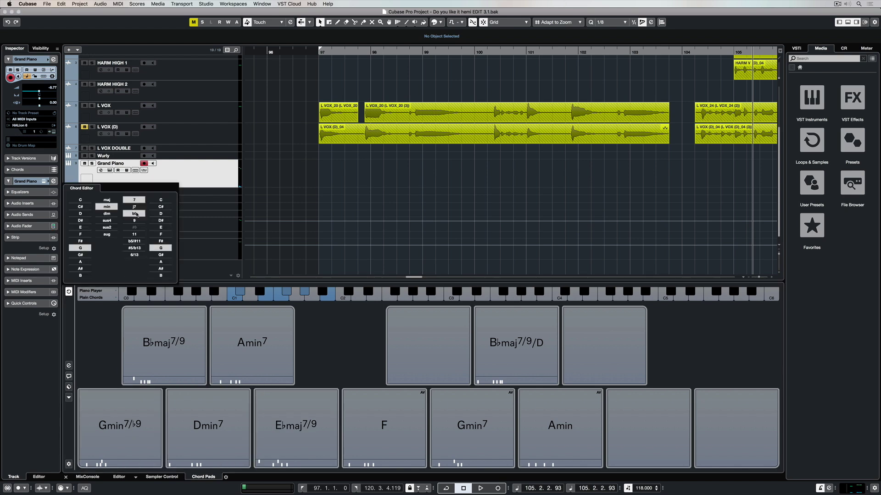
pyautogui.click(136, 215)
pyautogui.press('Escape')
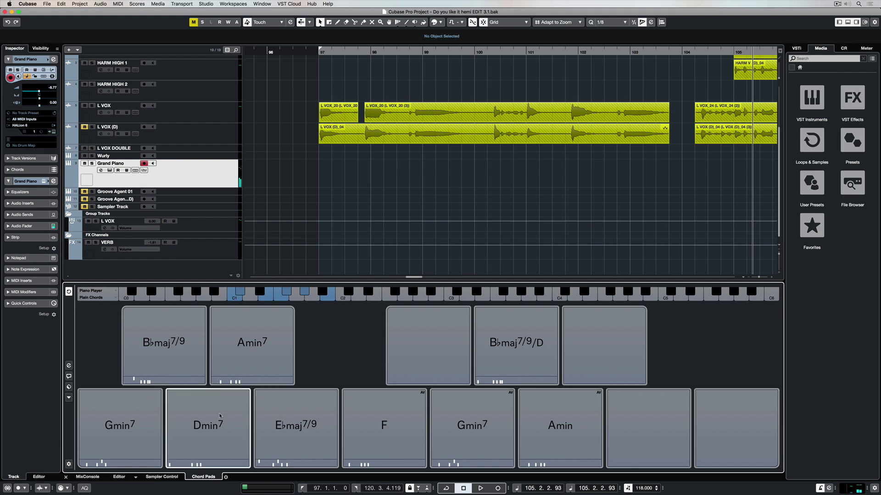
pyautogui.click(209, 425)
# Place Dmin7 at bar 97, then Amin7, a half-bar B♭maj7/9 and another Amin7
pyautogui.moveTo(209, 426); pyautogui.dragTo(329, 175)
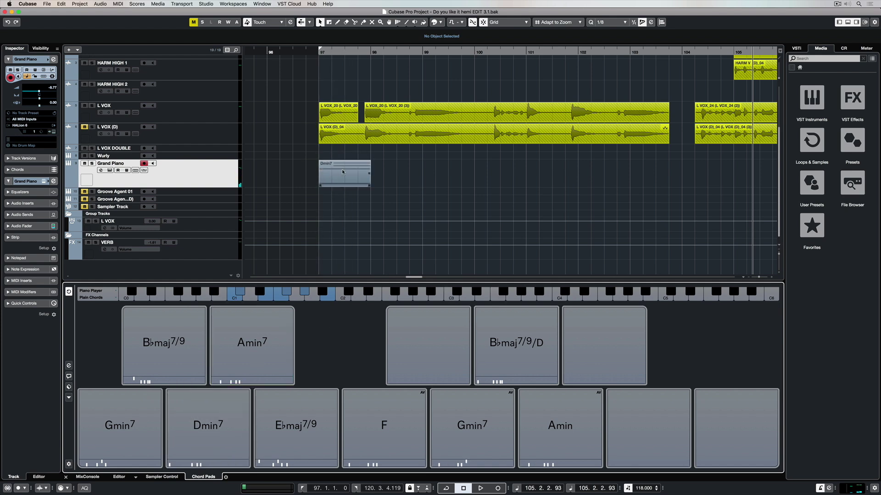
pyautogui.click(341, 170)
pyautogui.press('space')
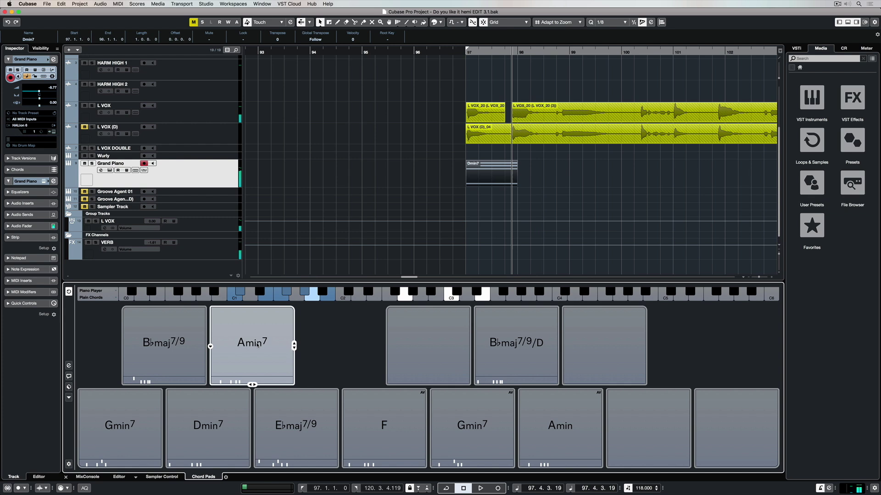
pyautogui.moveTo(252, 343); pyautogui.dragTo(523, 181)
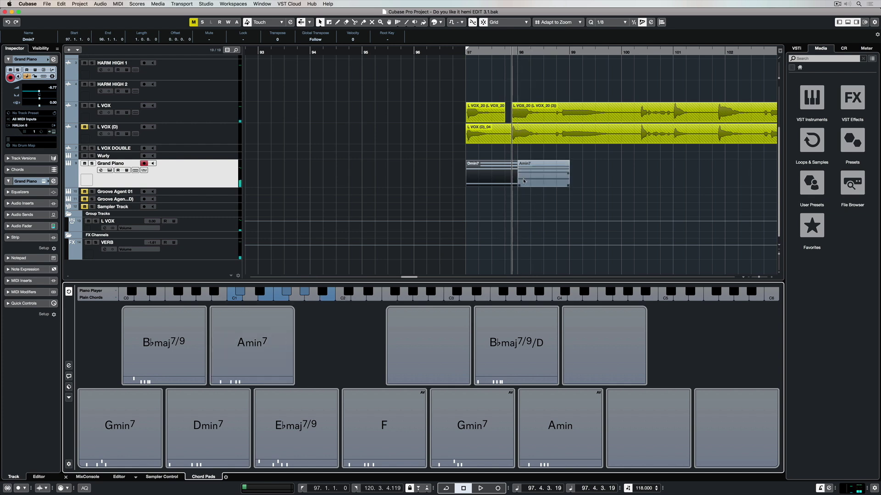
pyautogui.moveTo(164, 343); pyautogui.dragTo(579, 177)
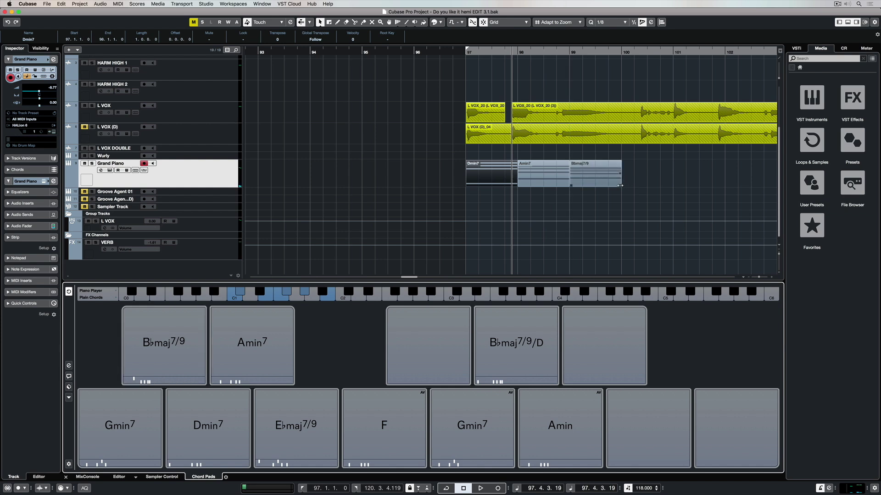
pyautogui.moveTo(620, 184); pyautogui.dragTo(595, 185)
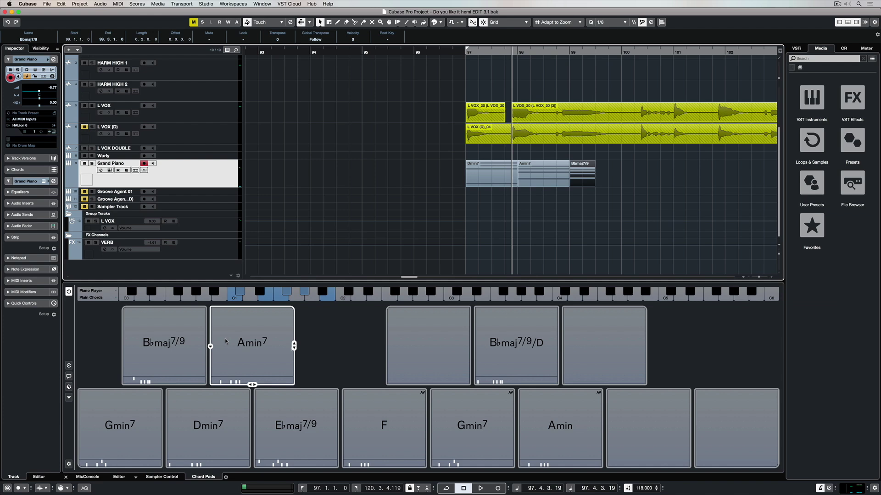
pyautogui.click(252, 346)
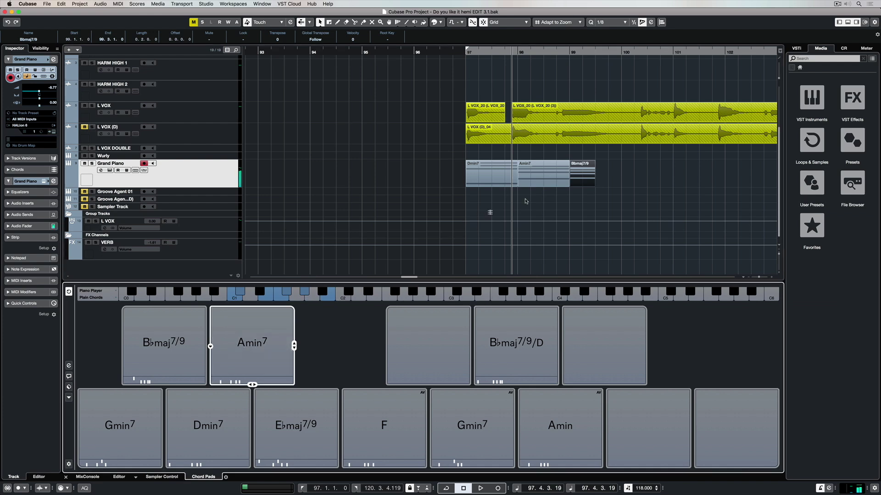
pyautogui.moveTo(255, 346)
pyautogui.mouseDown()
pyautogui.moveTo(606, 178)
pyautogui.moveTo(622, 184)
pyautogui.mouseUp()
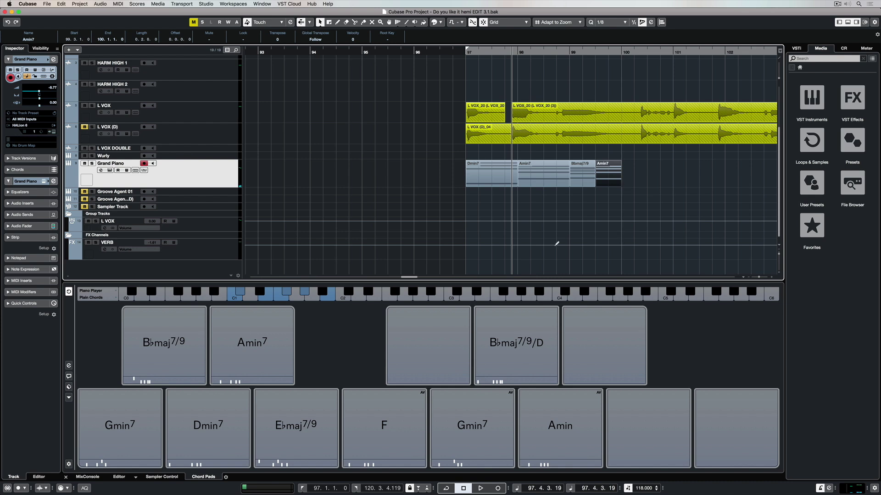
# Add Gmin7 and two E♭maj7/9 parts, then open the first part's notes
pyautogui.click(120, 426)
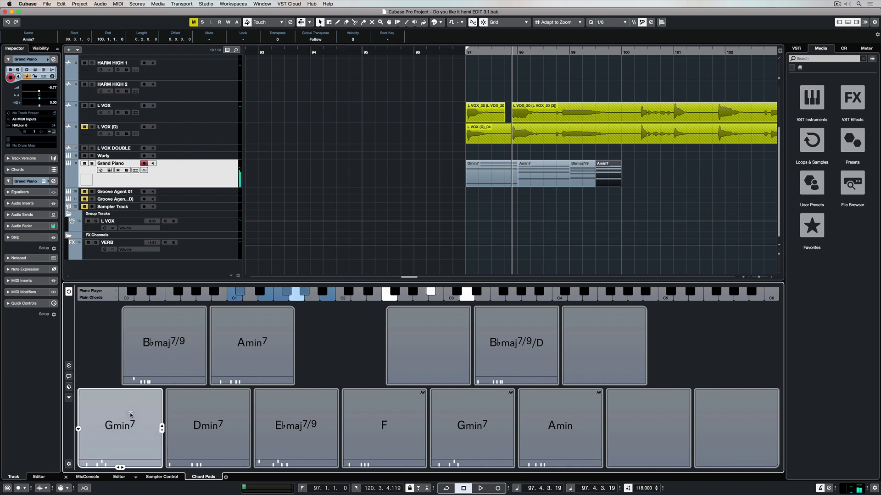
pyautogui.moveTo(120, 427)
pyautogui.mouseDown()
pyautogui.moveTo(626, 174)
pyautogui.moveTo(647, 185)
pyautogui.mouseUp()
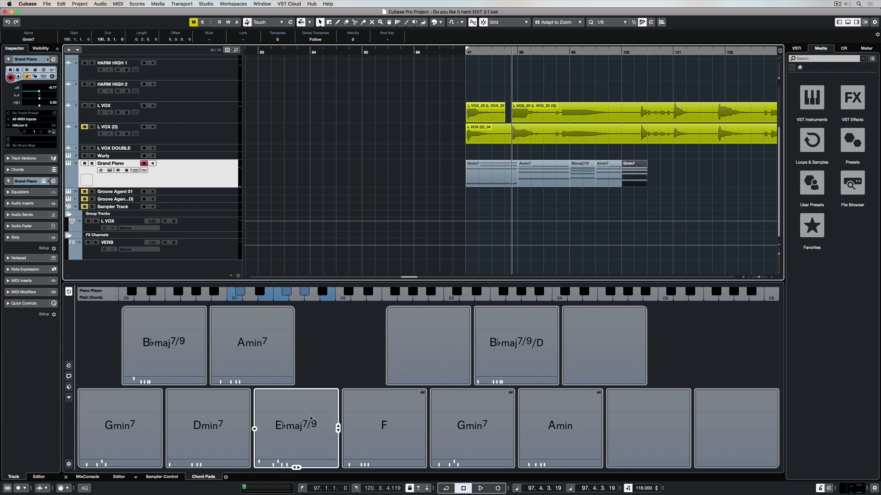
pyautogui.moveTo(311, 420)
pyautogui.mouseDown()
pyautogui.moveTo(653, 177)
pyautogui.moveTo(659, 185)
pyautogui.mouseUp()
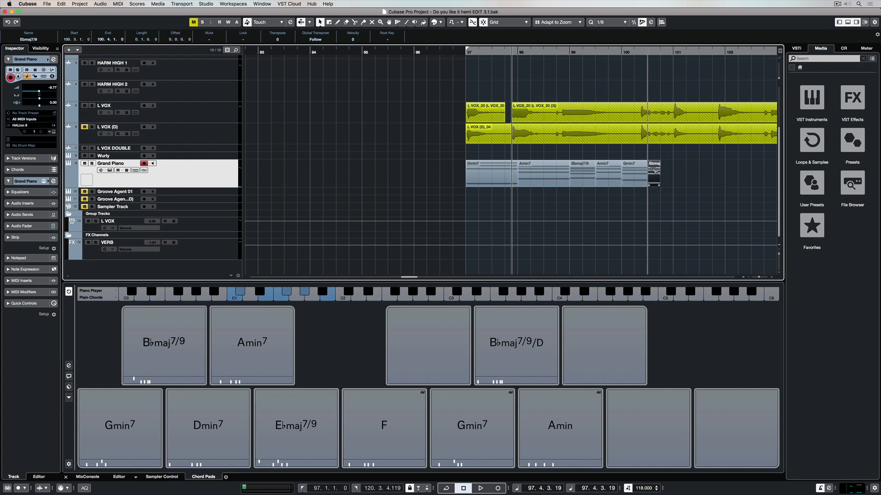
pyautogui.moveTo(662, 171); pyautogui.dragTo(673, 171)
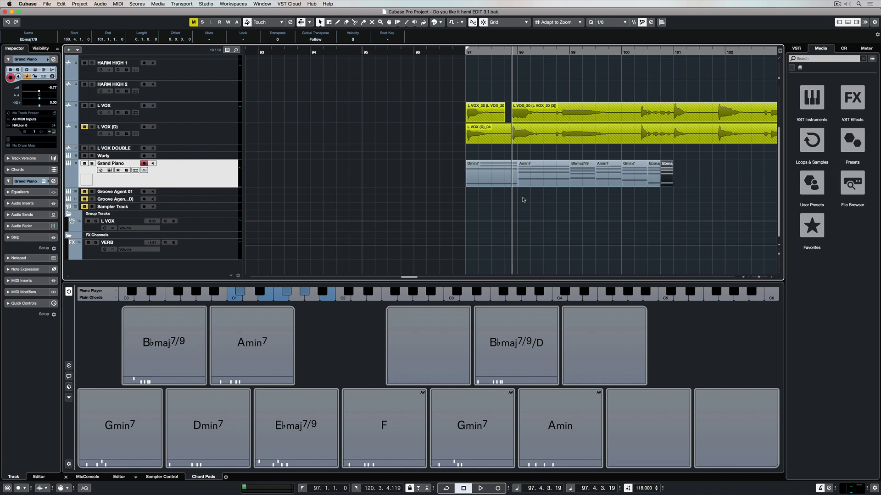
pyautogui.doubleClick(486, 172)
# Trim the four B♭maj7/9 notes to half length with the Trim tool
pyautogui.click(544, 173)
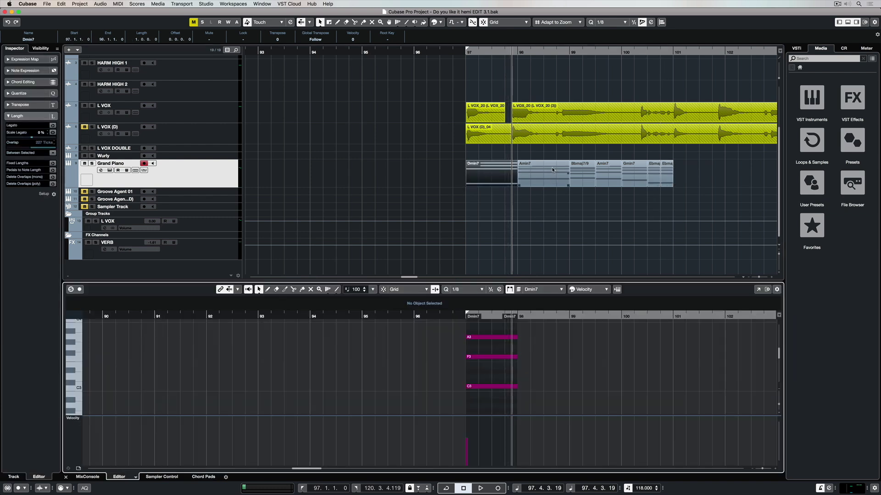
pyautogui.click(581, 175)
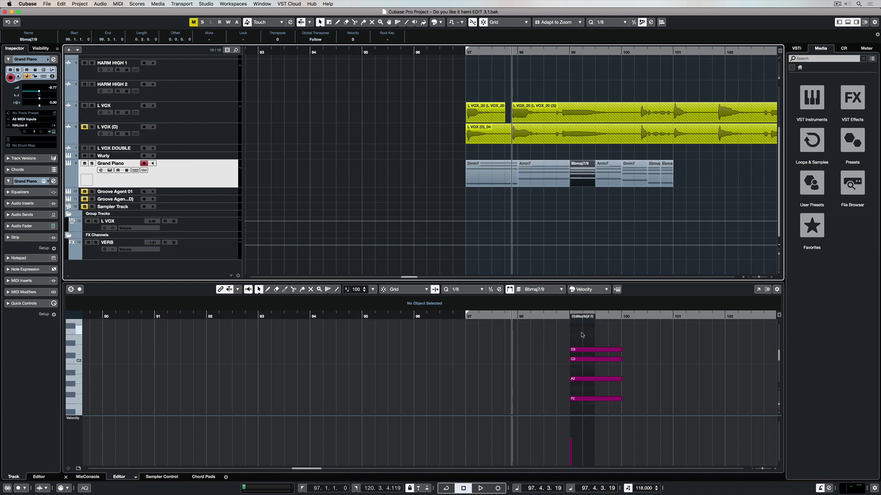
pyautogui.click(582, 335)
pyautogui.moveTo(581, 335); pyautogui.dragTo(619, 406)
pyautogui.rightClick(581, 339)
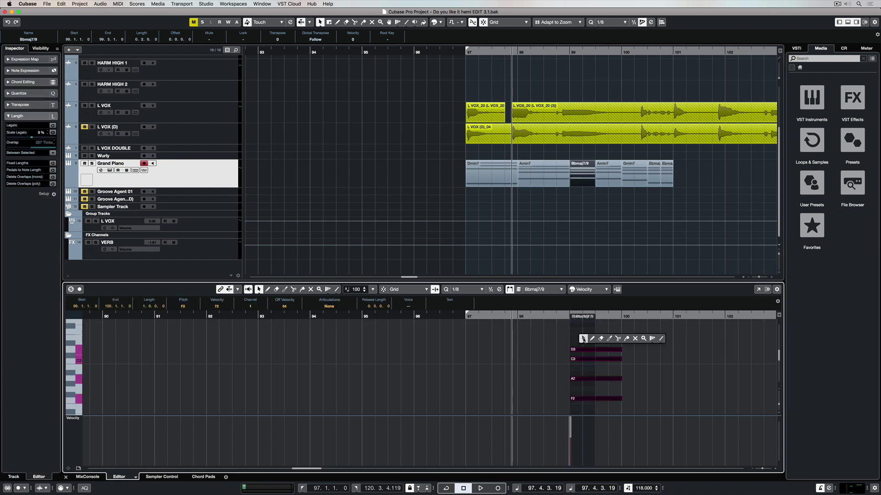
pyautogui.click(613, 338)
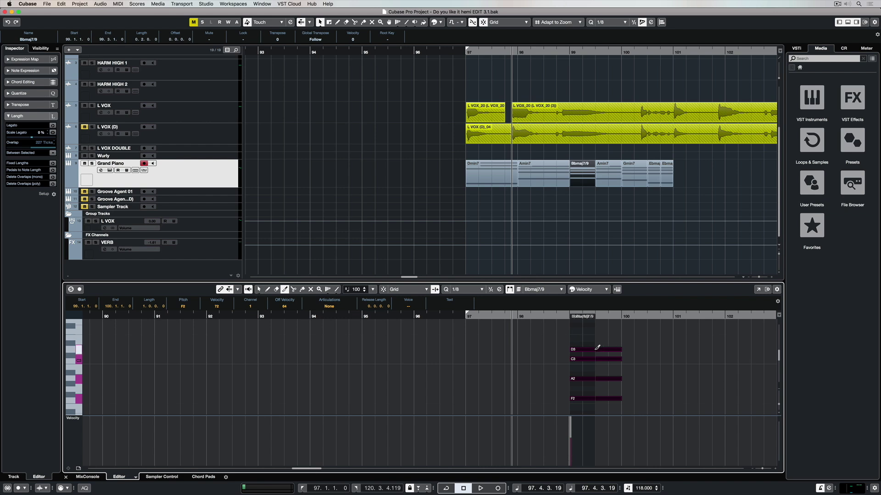
pyautogui.click(597, 403)
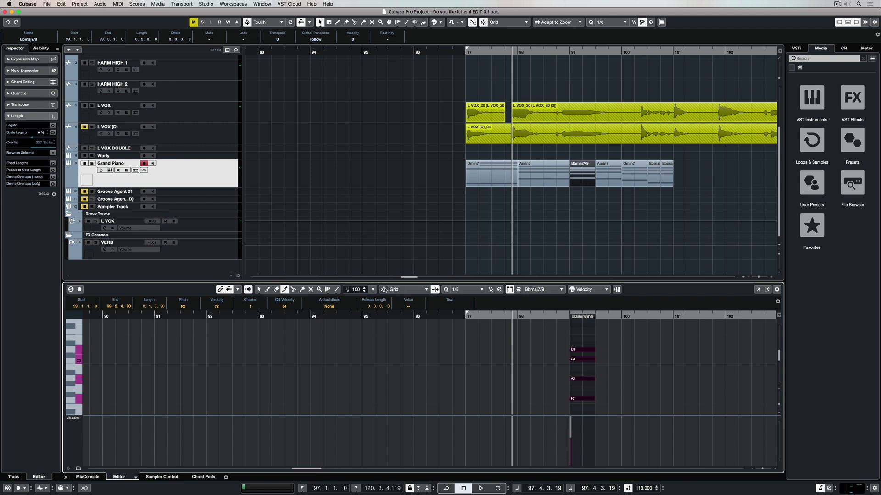
pyautogui.click(614, 355)
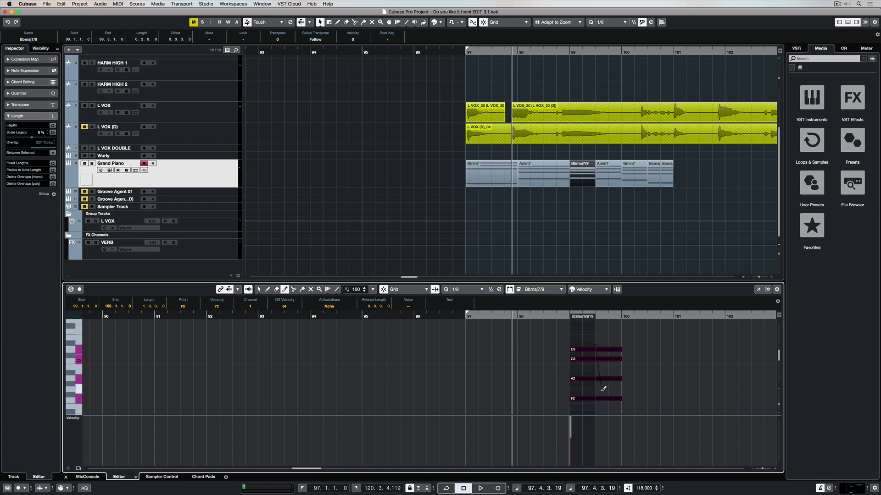
pyautogui.press('super+z')
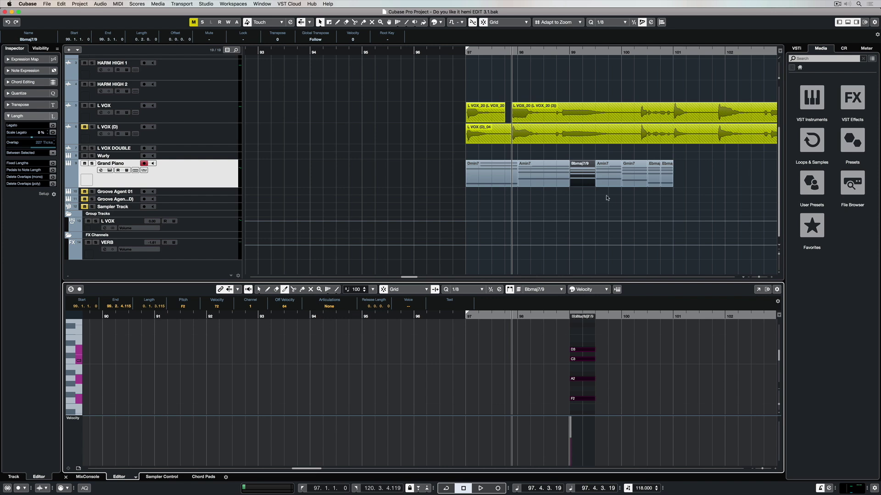
# Step through the notes of the second Amin7, Gmin7 and both E♭maj7/9 parts
pyautogui.click(600, 182)
pyautogui.scroll(3, 622, 339)
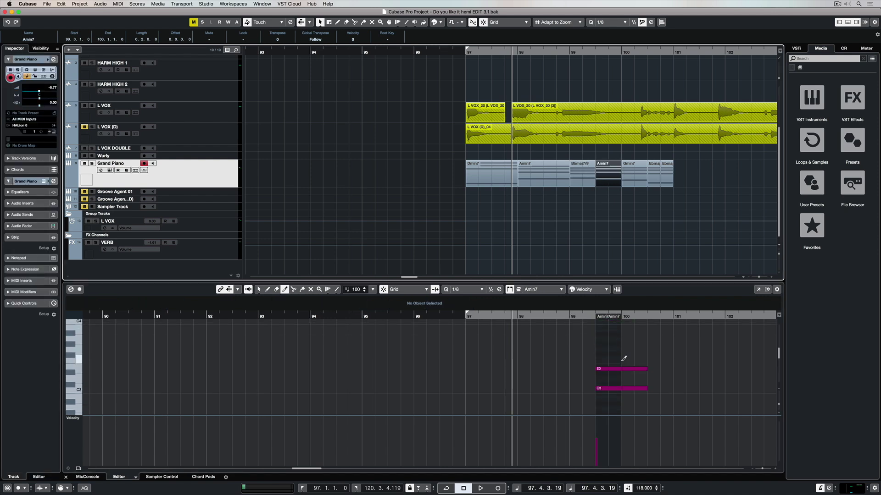
pyautogui.click(622, 363)
pyautogui.scroll(-3, 622, 364)
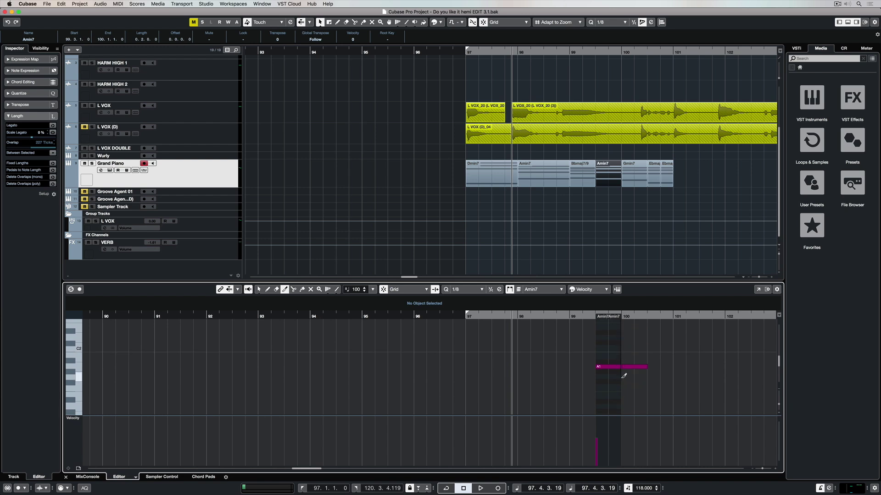
pyautogui.click(635, 181)
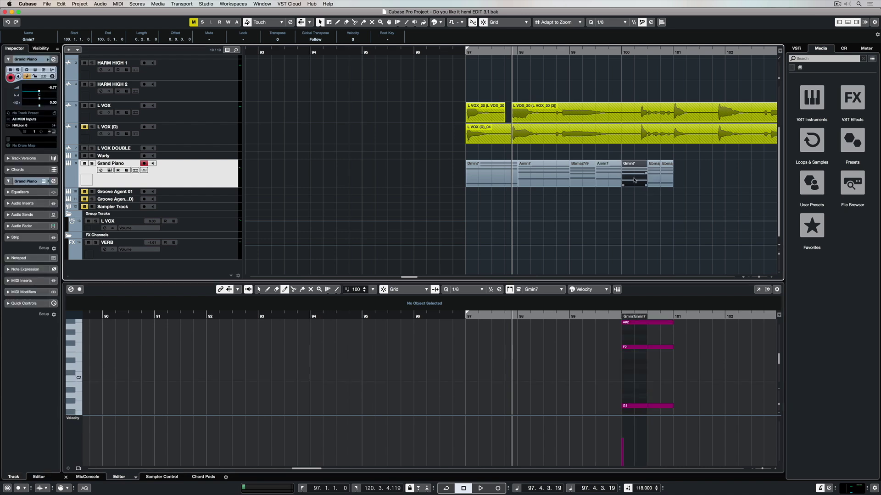
pyautogui.click(649, 411)
pyautogui.scroll(3, 650, 358)
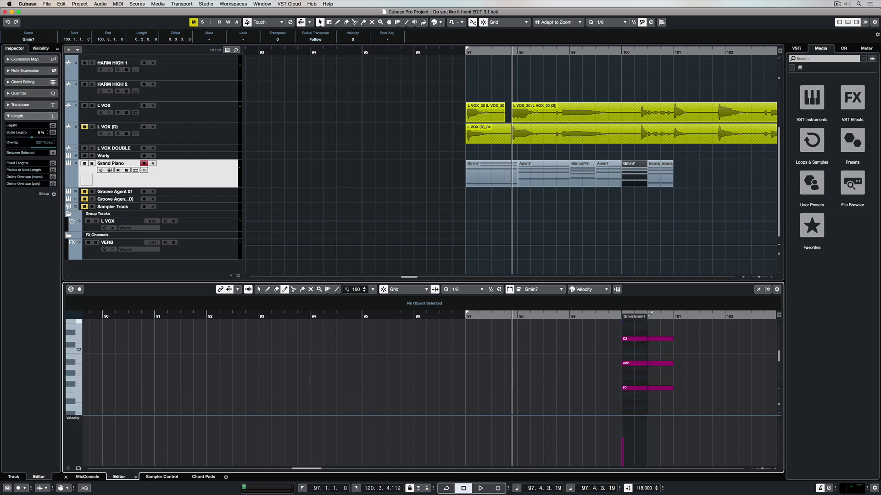
pyautogui.scroll(2, 646, 335)
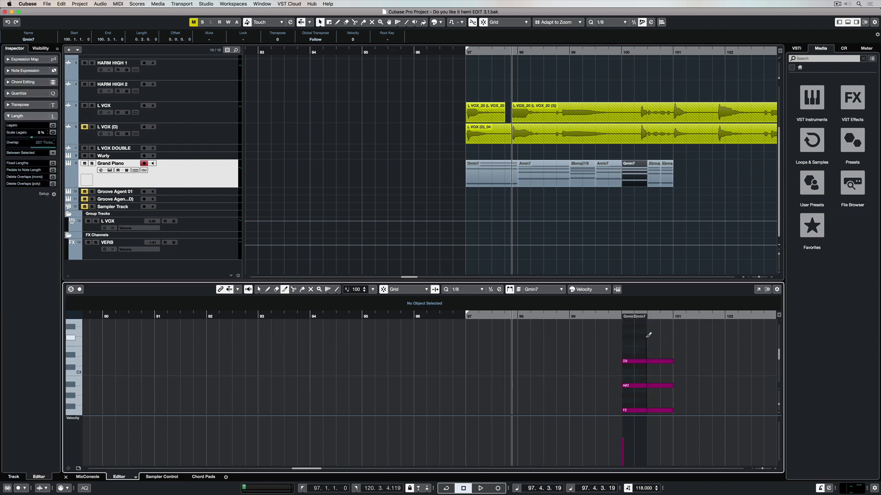
pyautogui.doubleClick(655, 178)
pyautogui.click(662, 318)
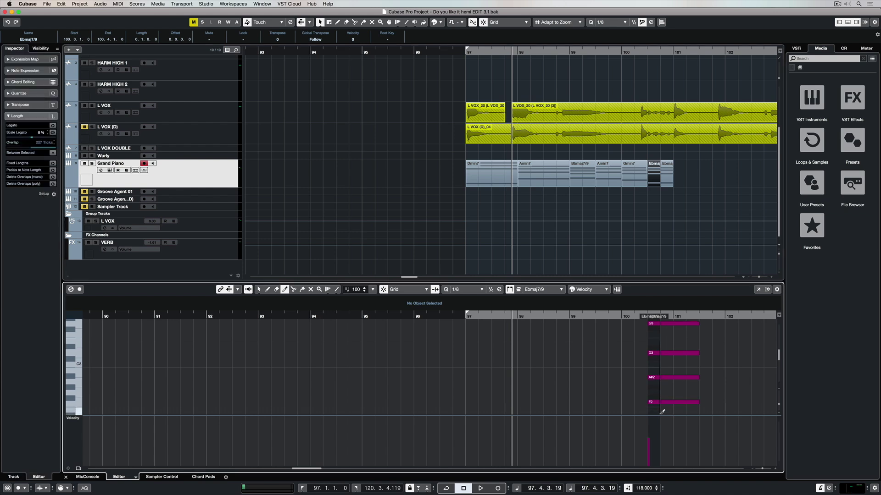
pyautogui.doubleClick(666, 178)
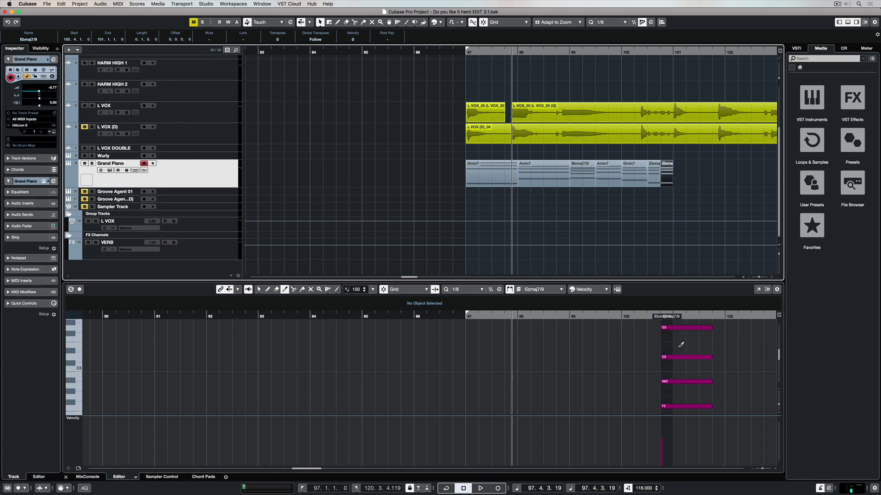
pyautogui.click(676, 320)
# Glue all Grand Piano chord parts with the Glue tool and play from bar 97
pyautogui.doubleClick(478, 177)
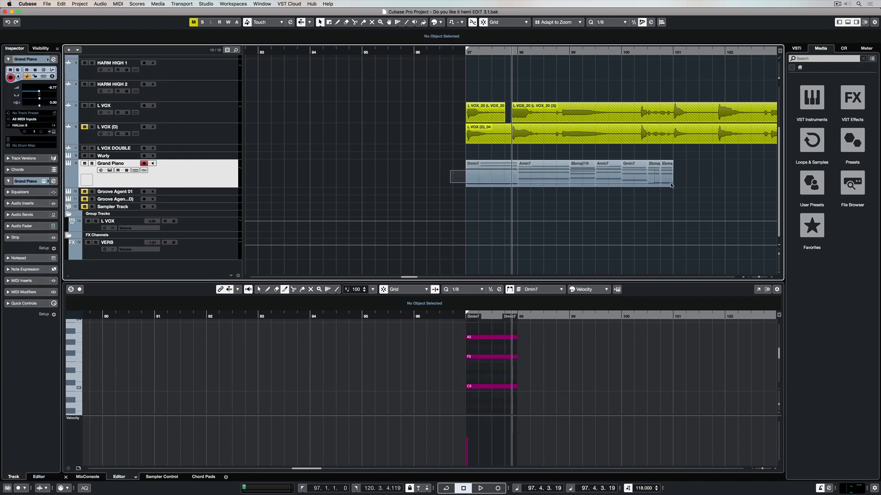
pyautogui.moveTo(451, 173); pyautogui.dragTo(690, 184)
pyautogui.rightClick(550, 187)
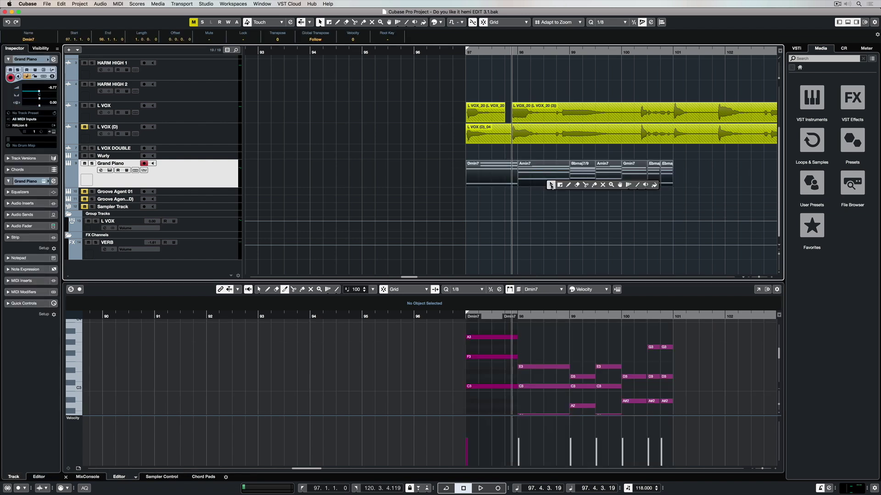
pyautogui.click(582, 189)
pyautogui.click(552, 170)
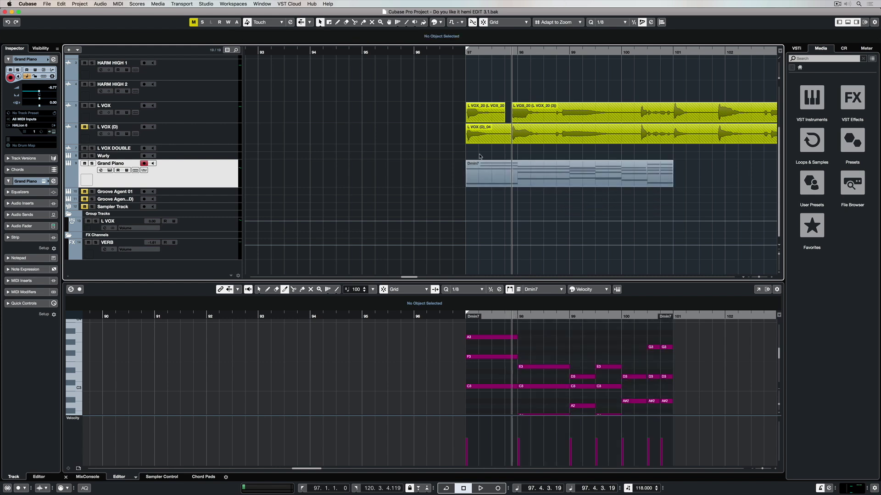
pyautogui.click(469, 52)
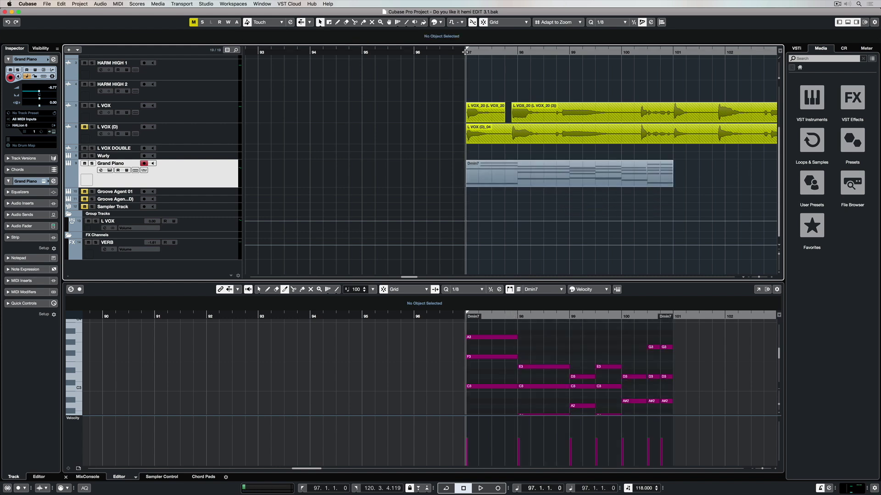
pyautogui.press('space')
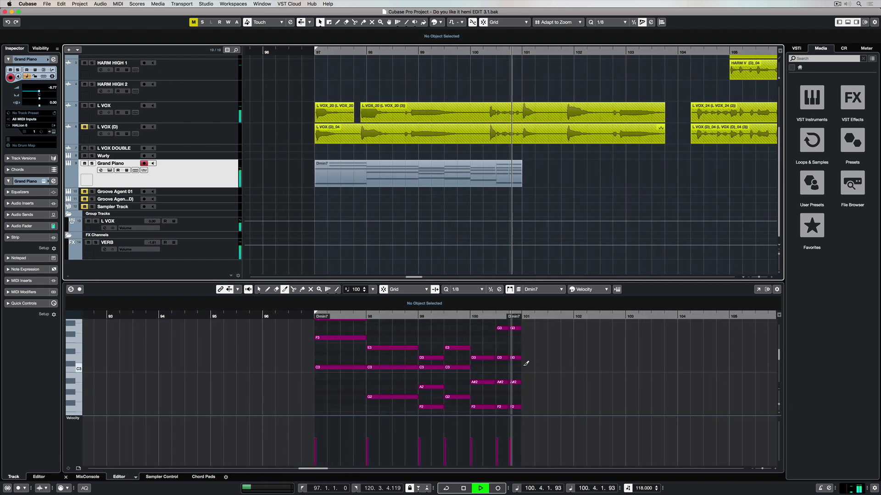
# Select all glued Grand Piano notes with Object Selection for velocity 127, then replay from bar 97
pyautogui.press('space')
pyautogui.rightClick(550, 355)
pyautogui.click(551, 356)
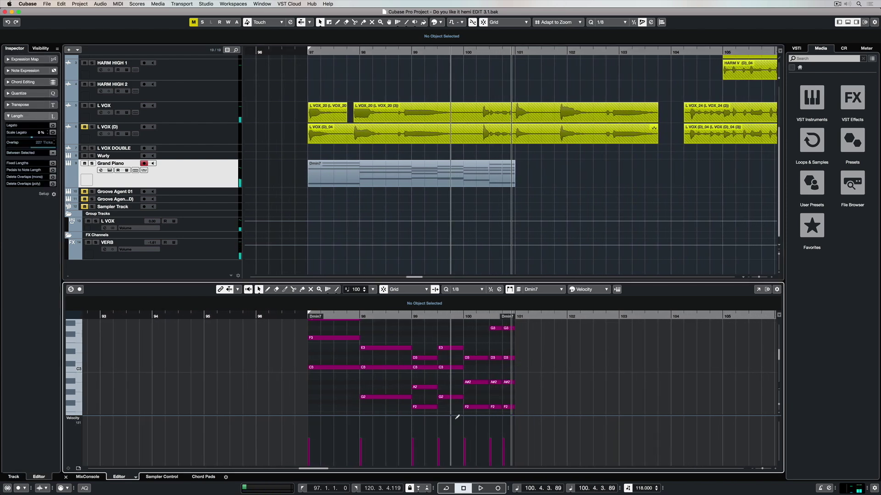
pyautogui.press('super+a')
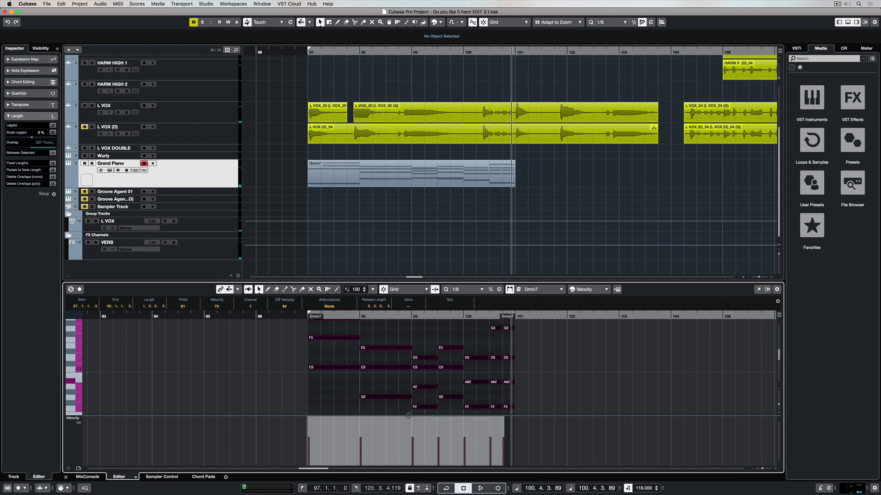
pyautogui.press('space')
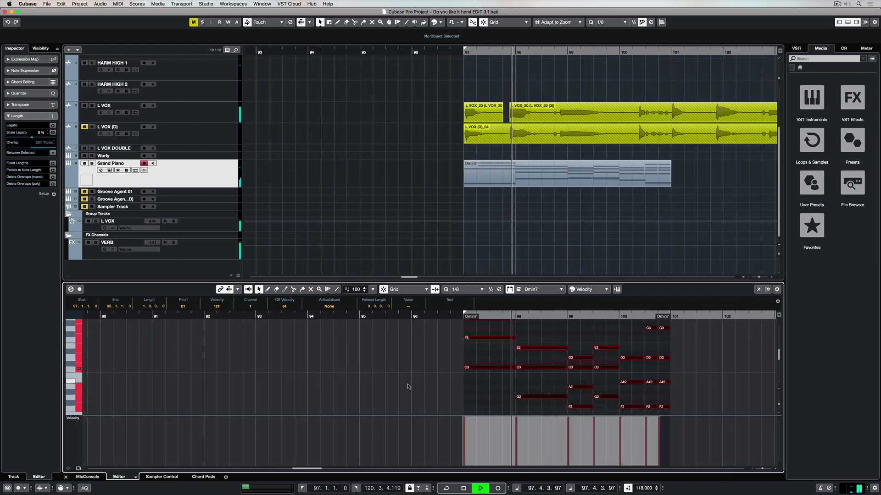
# Trim the first chord's notes shorter in a full-window Key Editor
pyautogui.press('space')
pyautogui.press('Return')
pyautogui.rightClick(362, 93)
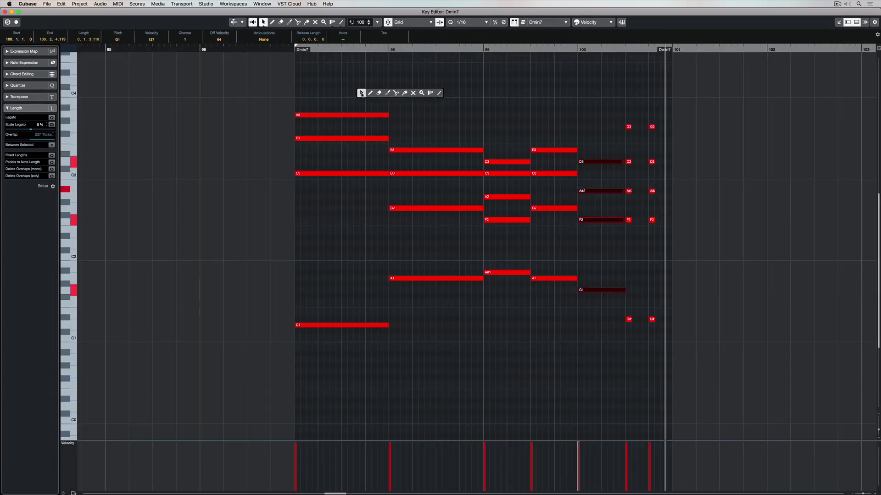
pyautogui.click(387, 93)
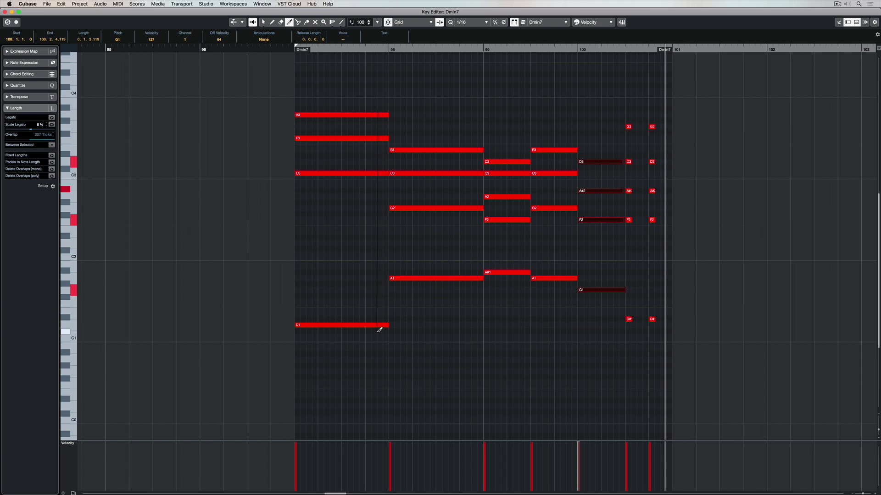
pyautogui.moveTo(378, 331); pyautogui.dragTo(378, 331)
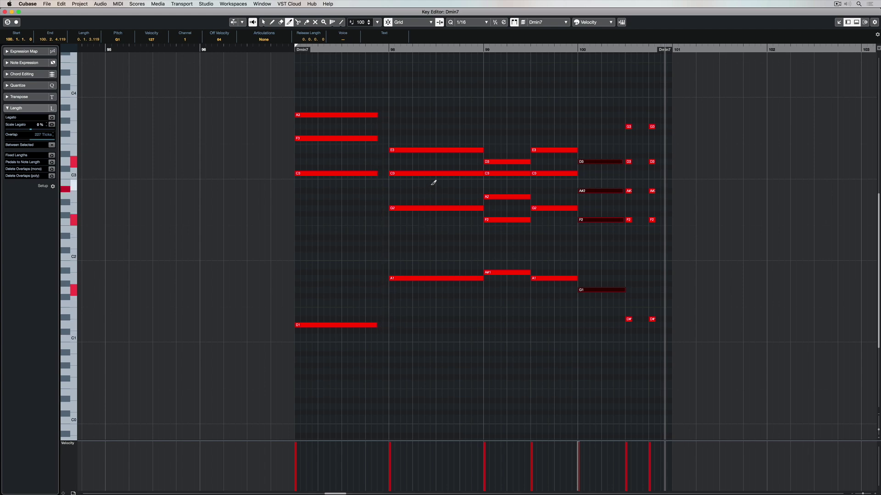
pyautogui.press('1')
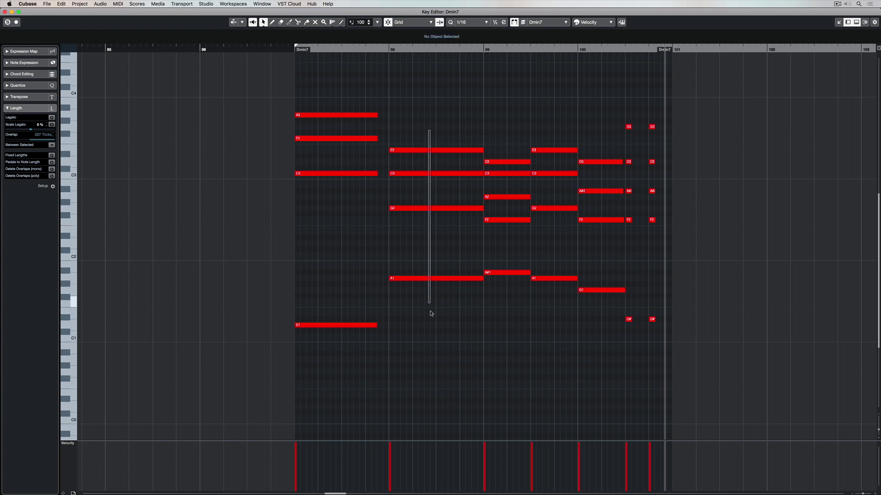
# Shift the second through fifth chords slightly earlier
pyautogui.moveTo(428, 131); pyautogui.dragTo(429, 303)
pyautogui.moveTo(416, 152); pyautogui.dragTo(412, 151)
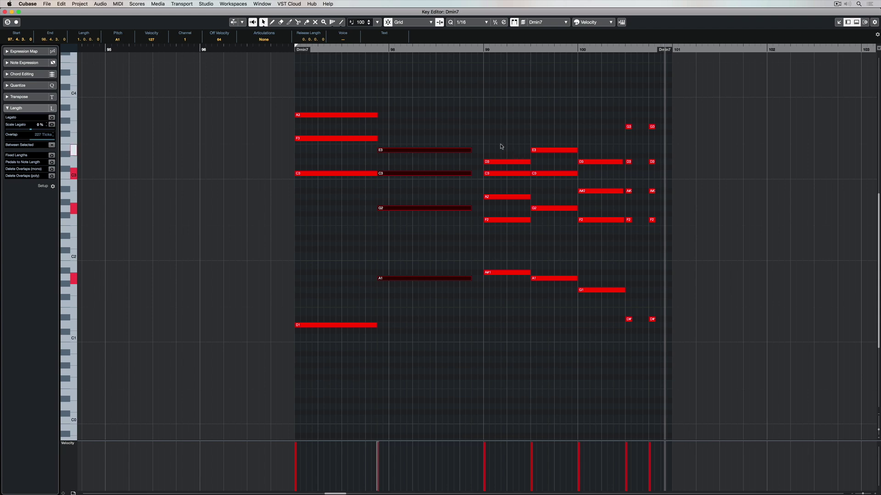
pyautogui.moveTo(502, 143); pyautogui.dragTo(503, 344)
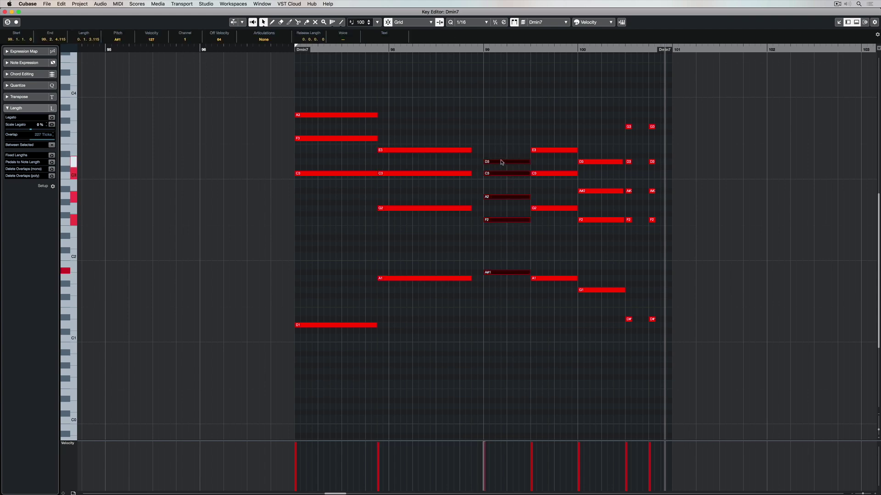
pyautogui.moveTo(502, 162); pyautogui.dragTo(489, 163)
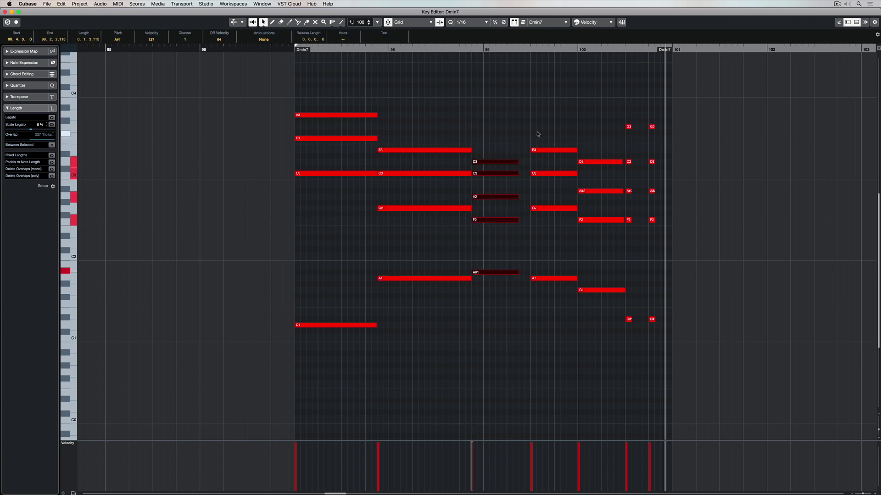
pyautogui.moveTo(537, 133); pyautogui.dragTo(555, 299)
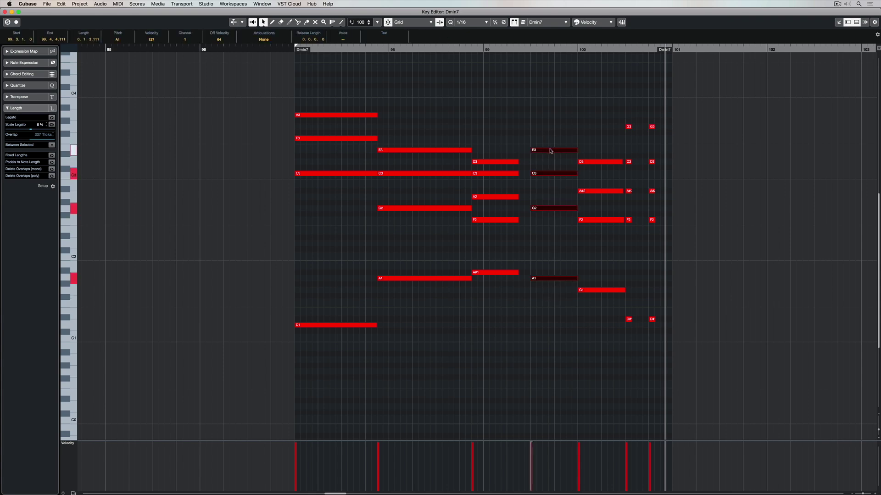
pyautogui.moveTo(544, 150); pyautogui.dragTo(532, 150)
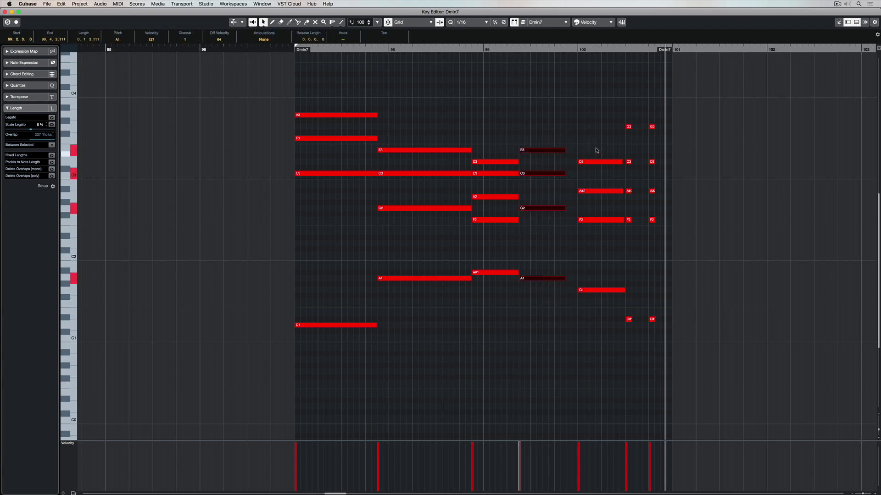
pyautogui.moveTo(597, 140); pyautogui.dragTo(605, 335)
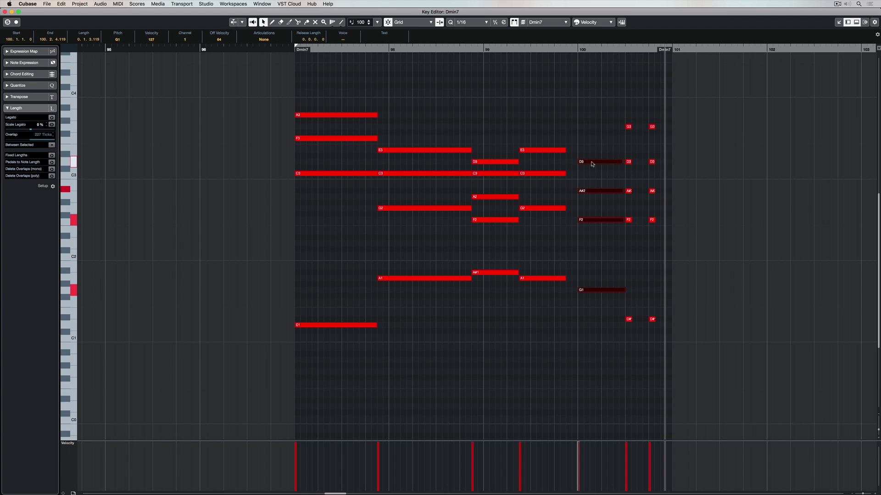
pyautogui.moveTo(590, 163); pyautogui.dragTo(580, 164)
# Play back from the part's start and nudge the fourth chord earlier again
pyautogui.click(289, 50)
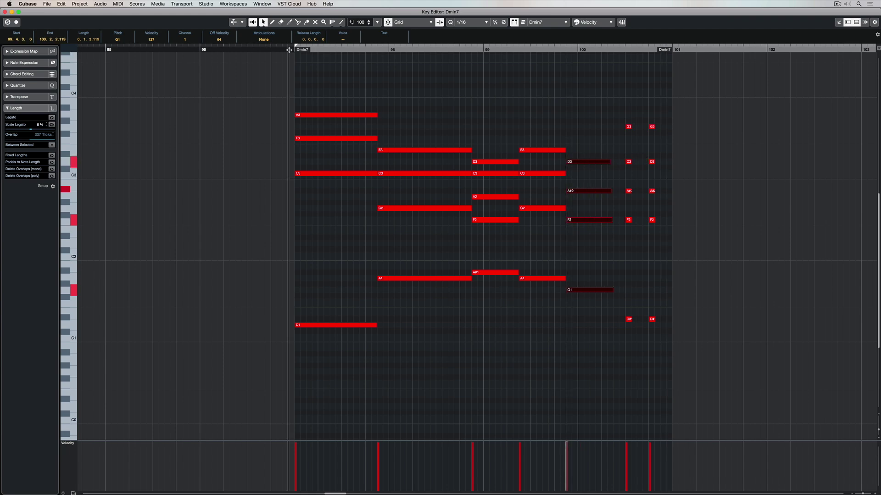
pyautogui.press('space')
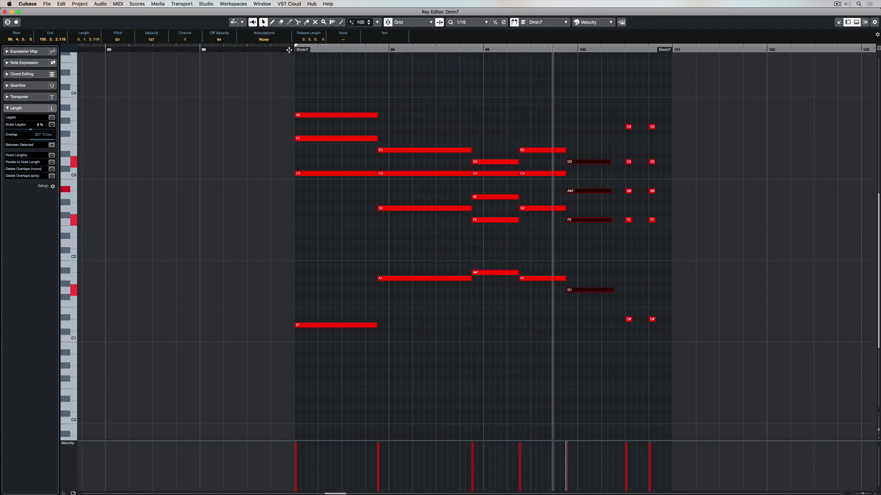
pyautogui.moveTo(552, 284); pyautogui.dragTo(535, 137)
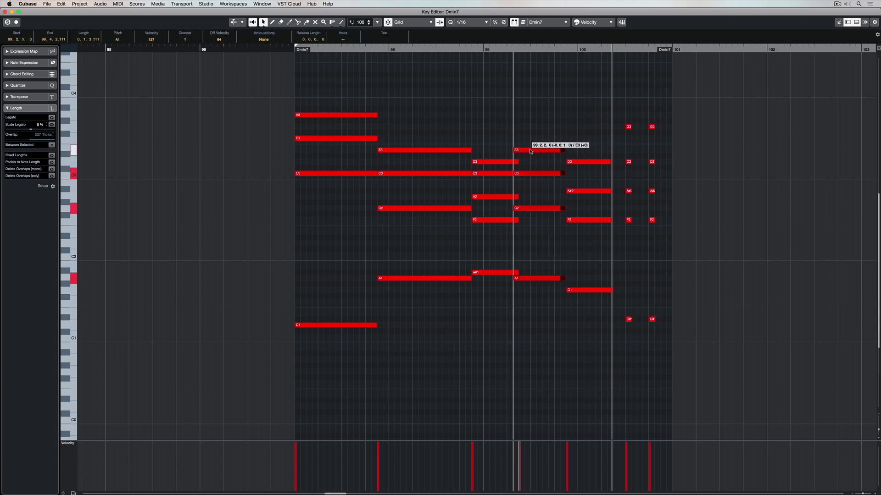
# Generate Chord Track symbols from the Dmin7 Grand Piano part via Create Chord Symbols
pyautogui.hotkey('ctrl', 'w')
pyautogui.click(420, 256)
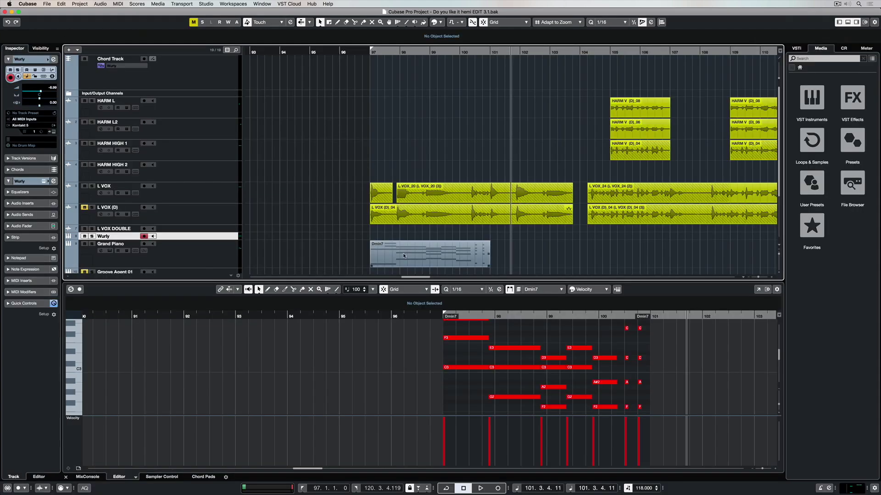
pyautogui.click(80, 4)
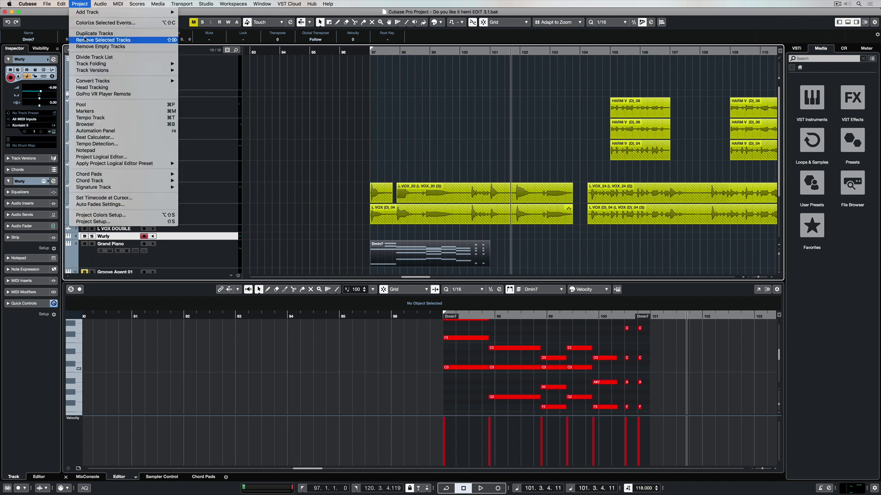
pyautogui.moveTo(90, 180)
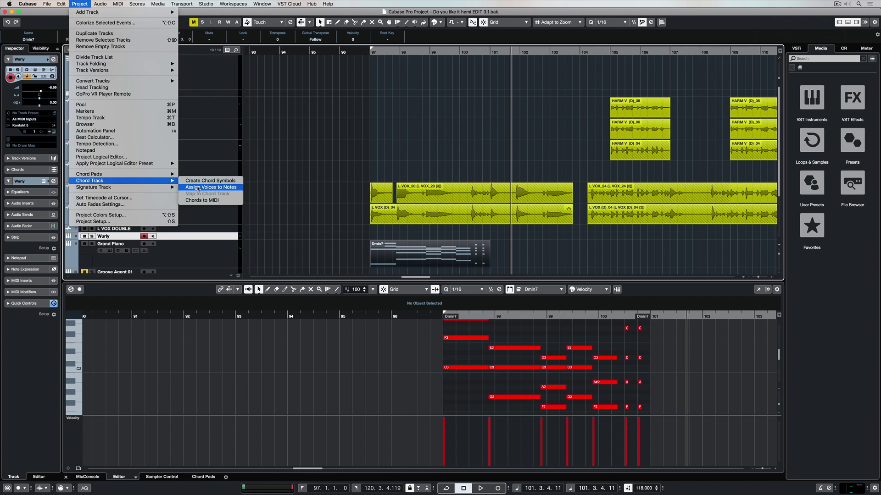
pyautogui.click(210, 181)
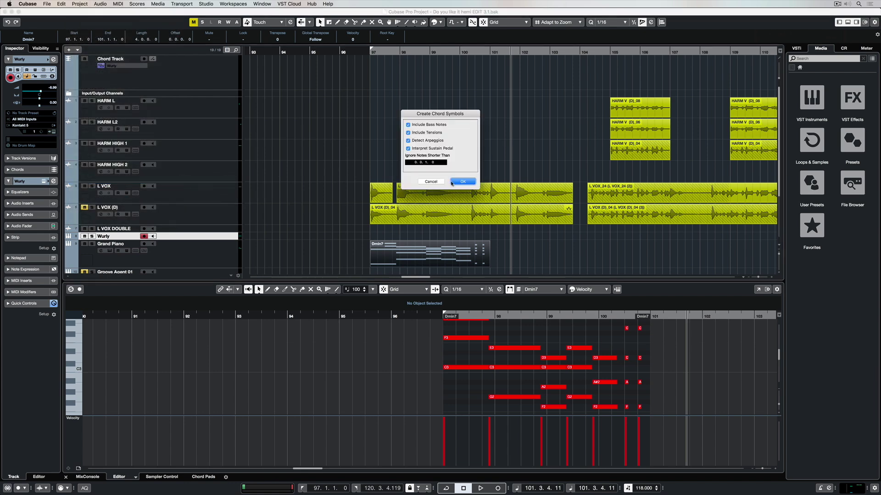
pyautogui.click(462, 181)
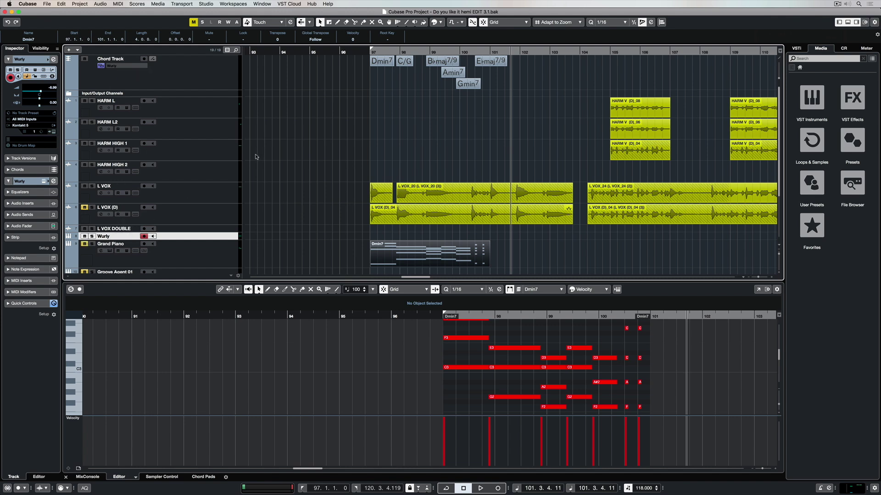
pyautogui.scroll(3, 385, 103)
# Play the chords while revealing the Wurly track's Audio Fader section in the Inspector
pyautogui.press('space')
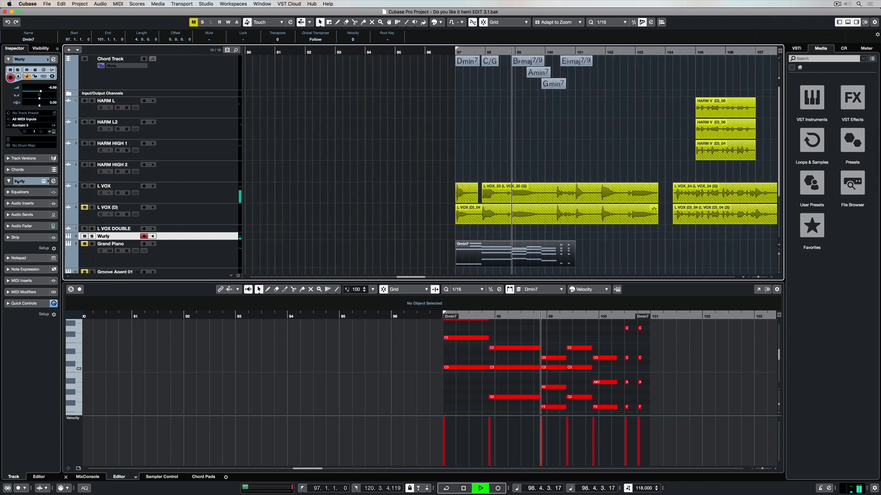
pyautogui.click(19, 59)
pyautogui.click(32, 102)
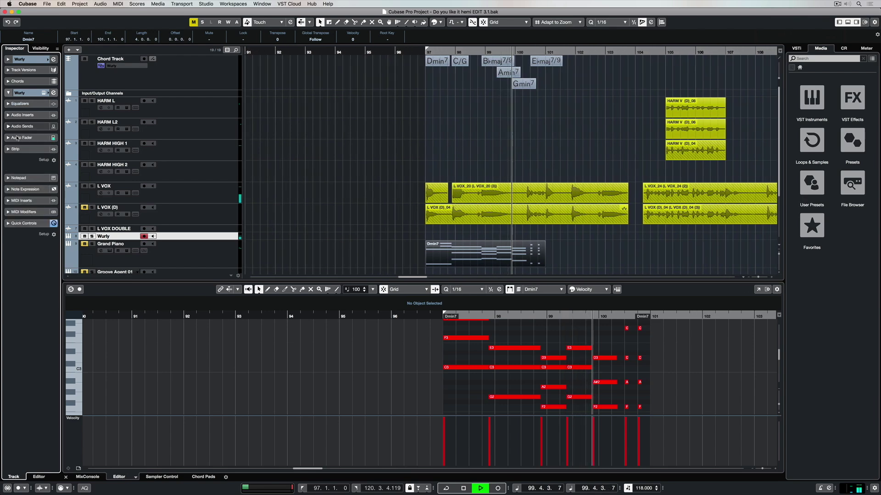
pyautogui.click(12, 138)
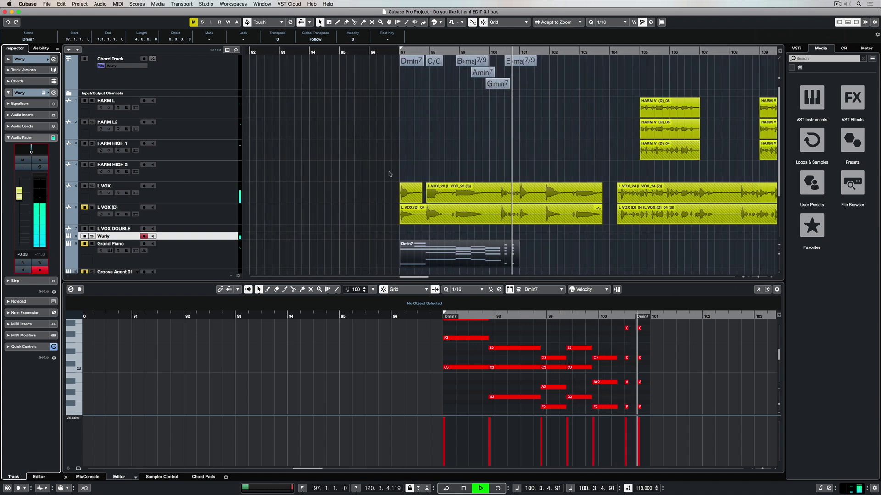
pyautogui.press('space')
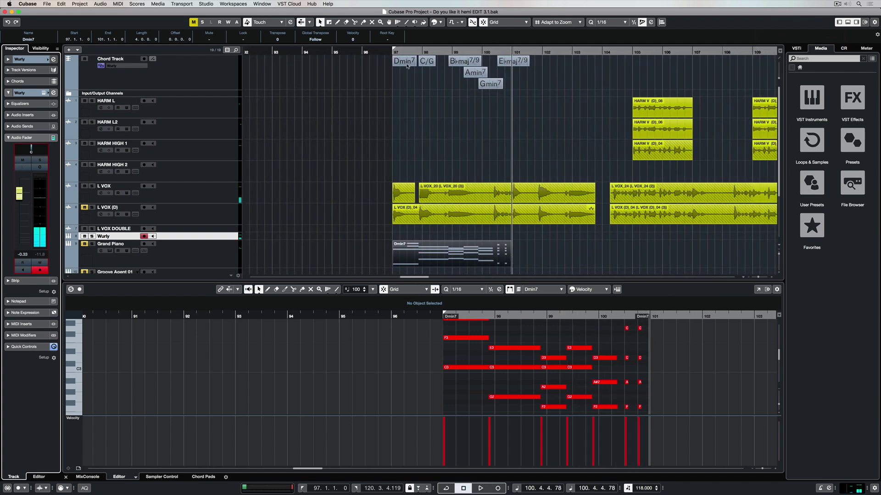
# Change the C/G symbol to Amin7 without E bass, and add a b9 tension to Gmin7
pyautogui.doubleClick(407, 62)
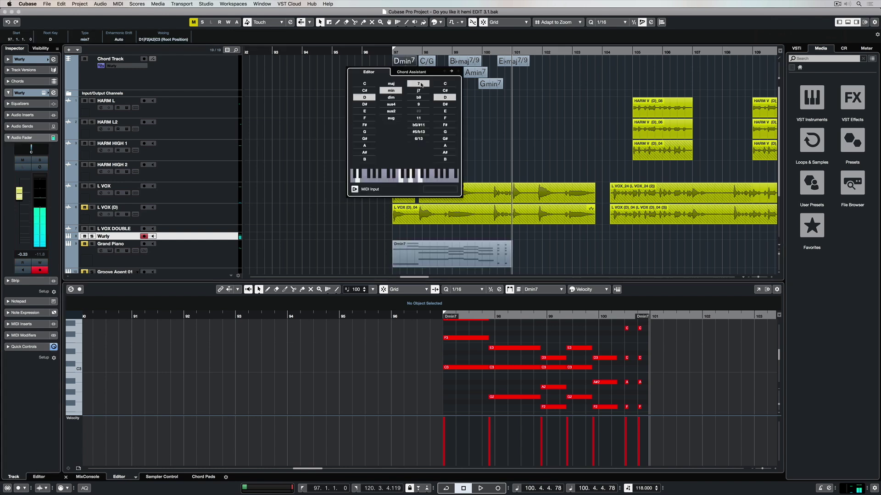
pyautogui.press('Right')
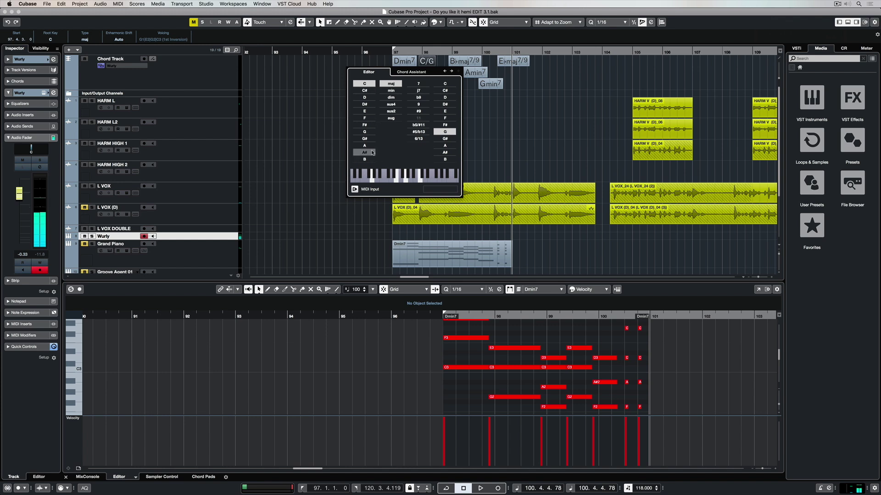
pyautogui.click(390, 92)
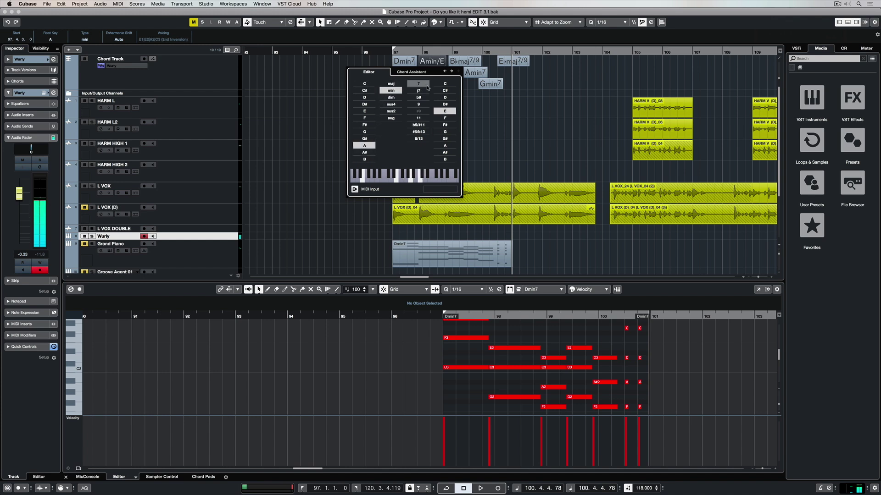
pyautogui.click(419, 84)
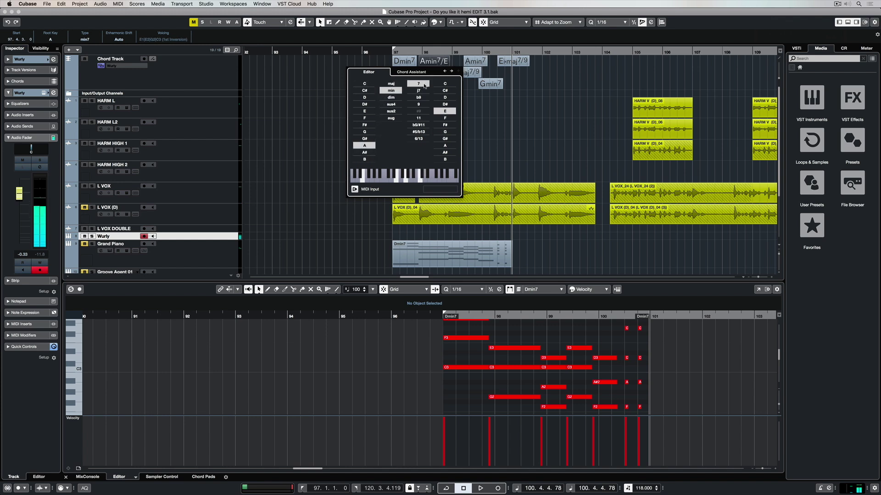
pyautogui.click(446, 111)
pyautogui.click(381, 54)
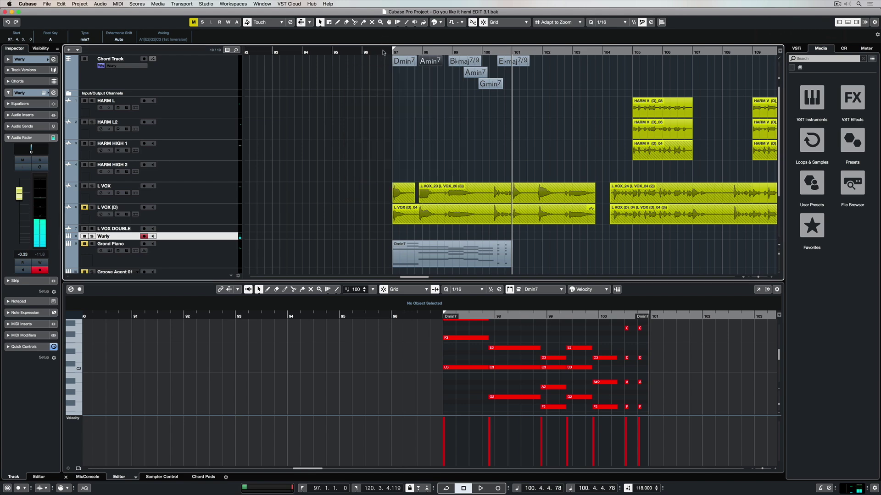
pyautogui.press('space')
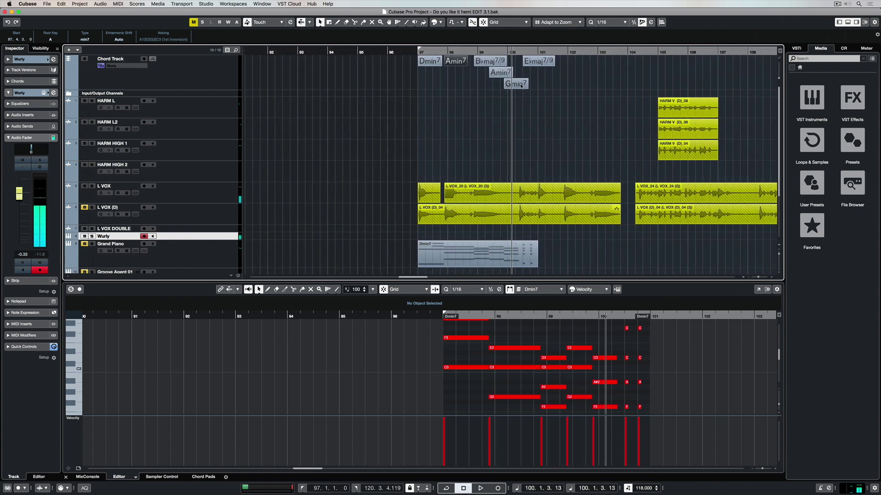
pyautogui.doubleClick(525, 83)
pyautogui.click(533, 121)
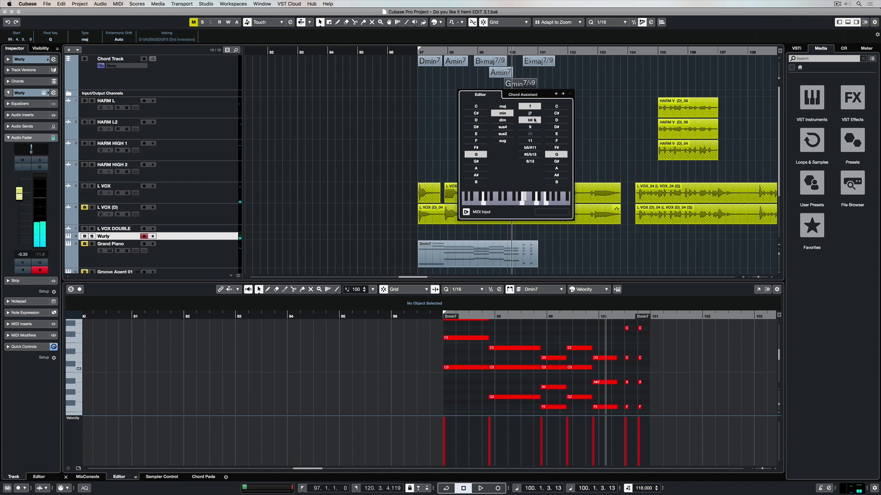